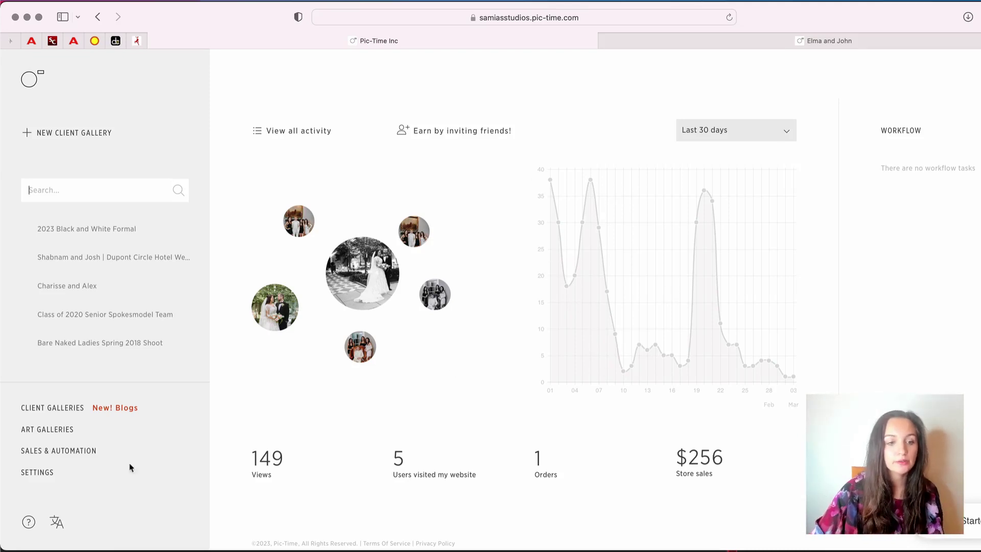
# Open Settings > Store Pricing and scroll through the Default price list's products
pyautogui.click(47, 471)
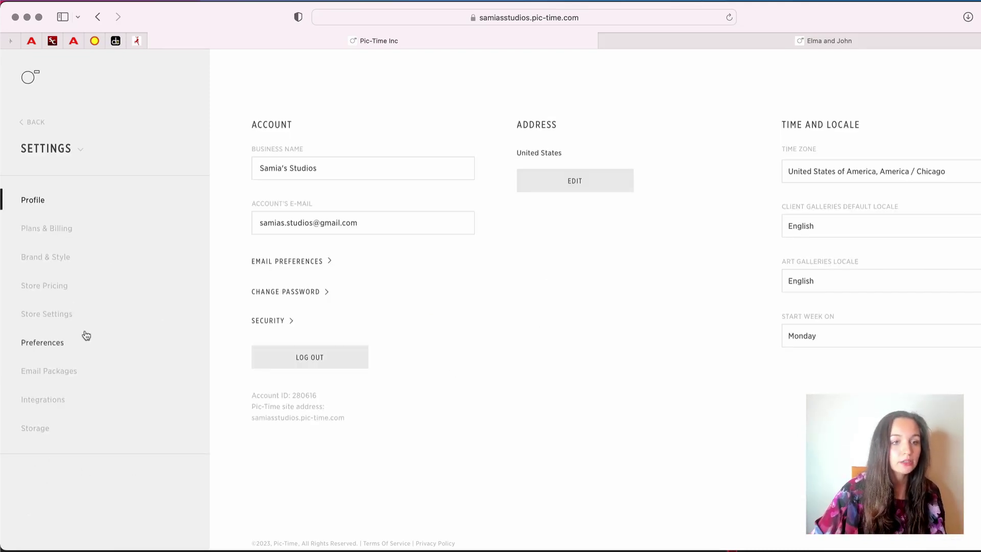
pyautogui.click(68, 293)
pyautogui.scroll(-2, 269, 439)
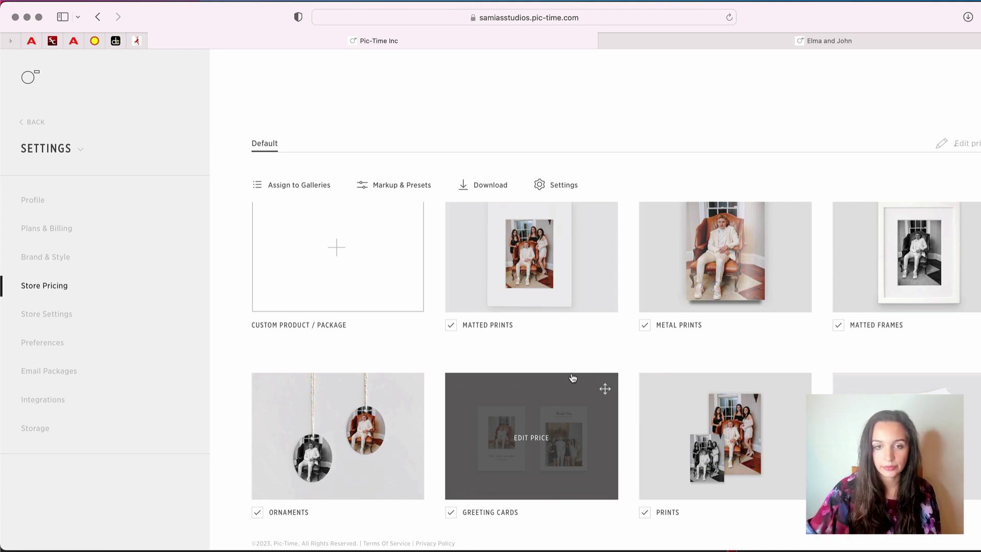
pyautogui.scroll(-10, 479, 339)
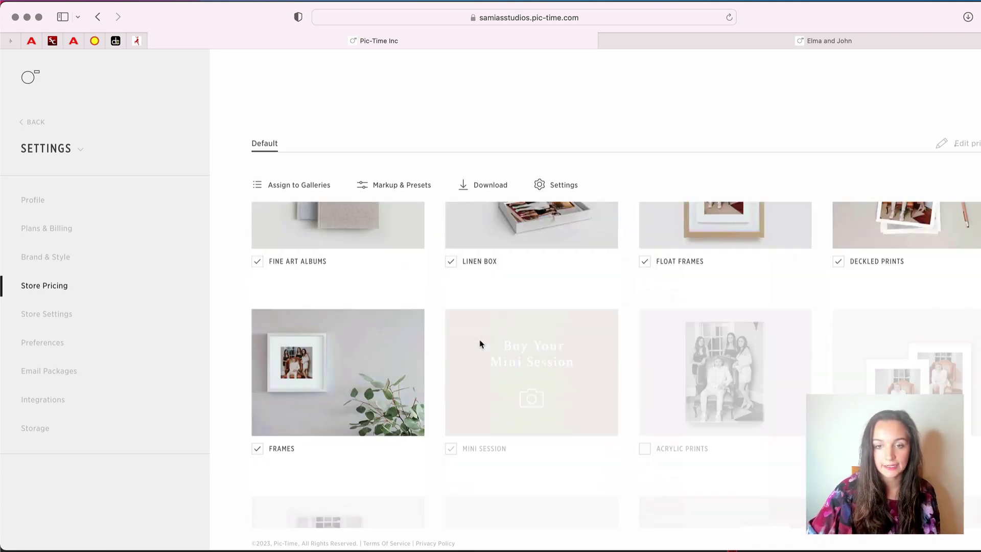
pyautogui.scroll(10, 488, 266)
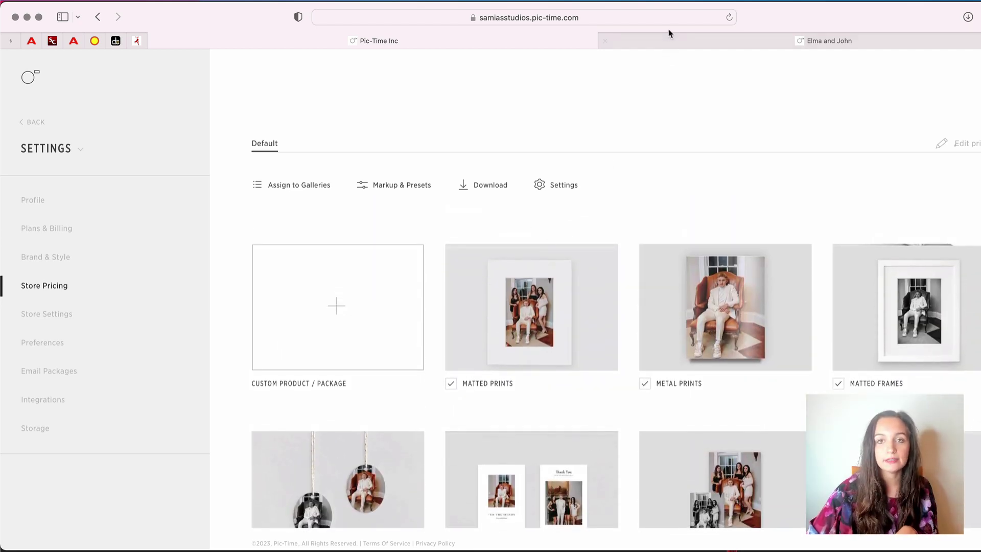
# Switch to the couple's client site and browse their gallery photos
pyautogui.click(669, 35)
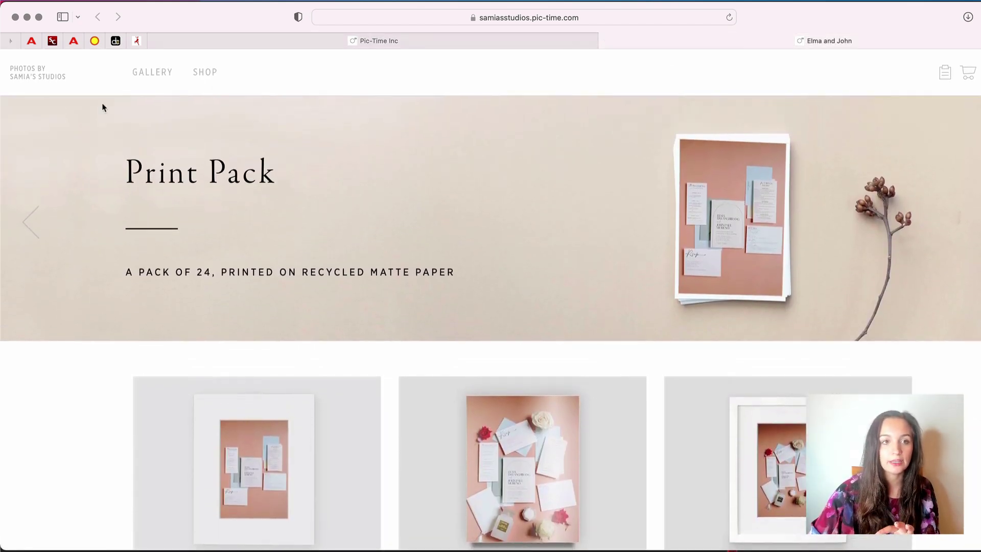
pyautogui.click(148, 72)
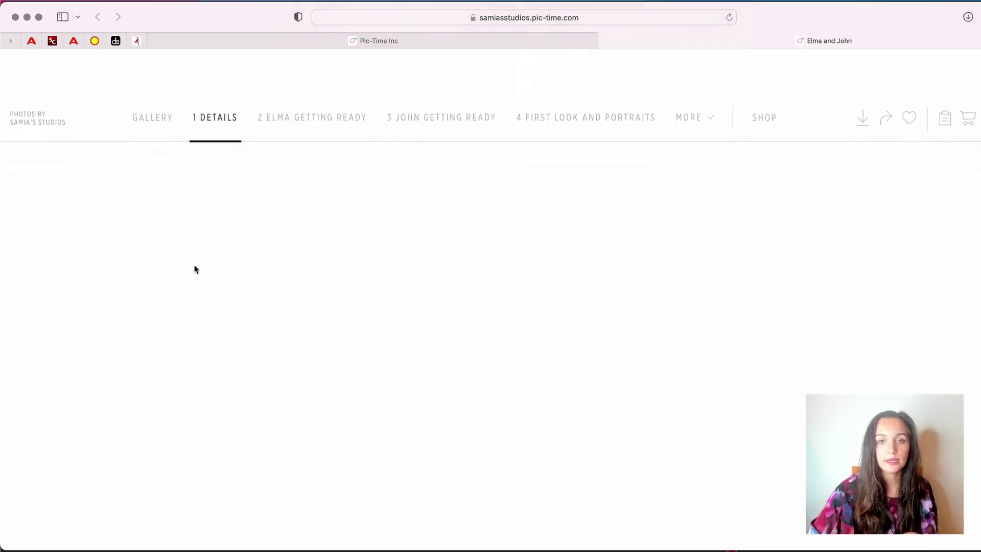
pyautogui.scroll(-10, 200, 296)
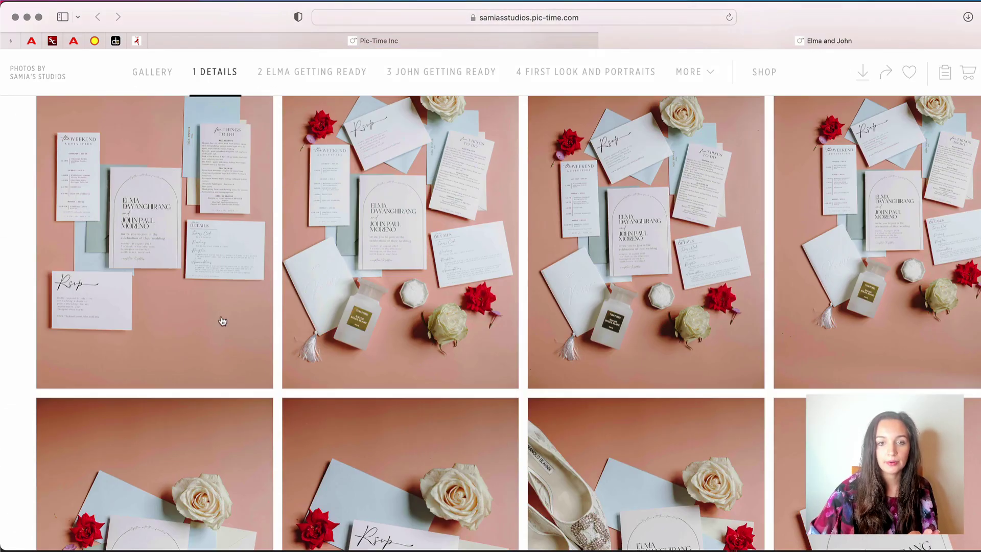
pyautogui.scroll(-6, 629, 126)
pyautogui.scroll(5, 629, 125)
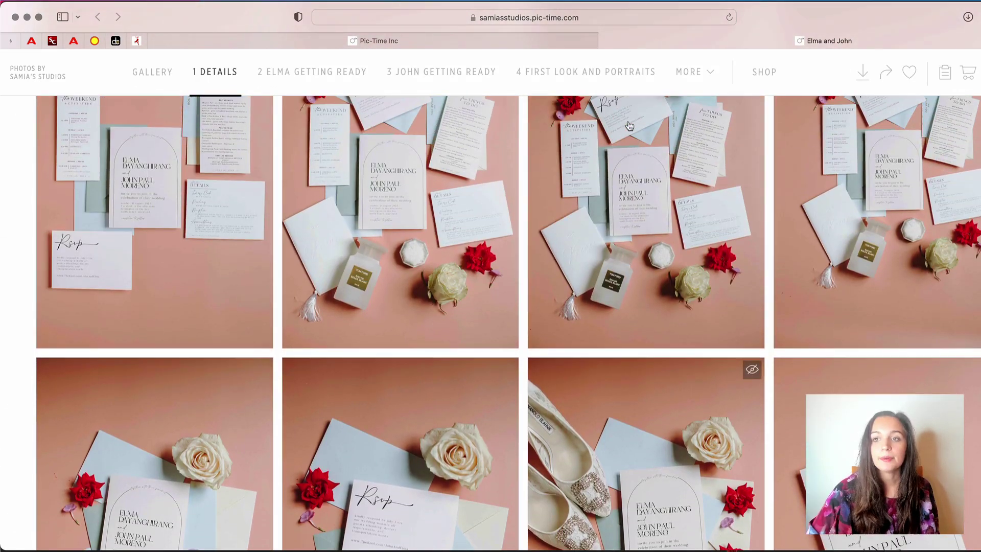
pyautogui.scroll(2, 629, 126)
# Browse the client-facing shop products, then close the client site tab
pyautogui.moveTo(786, 75)
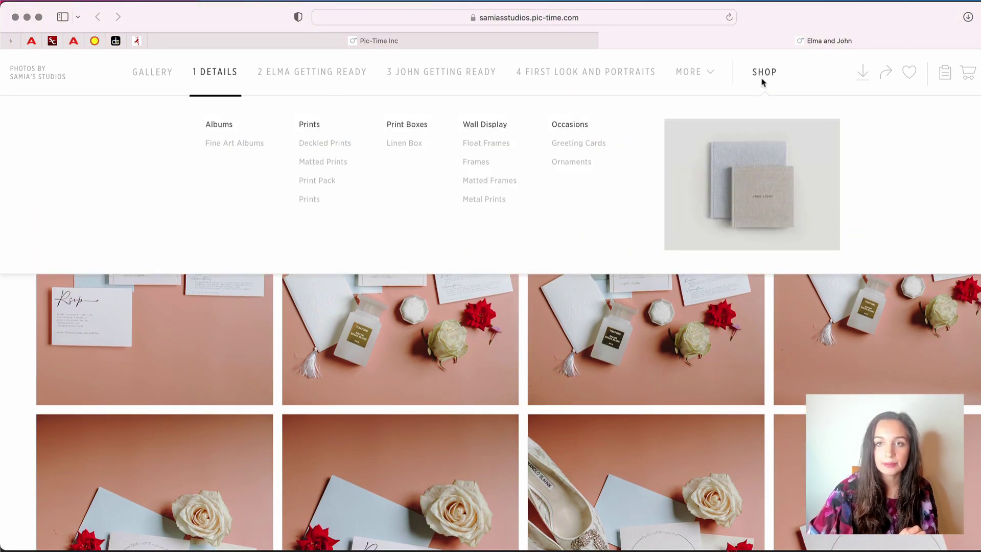
pyautogui.click(763, 77)
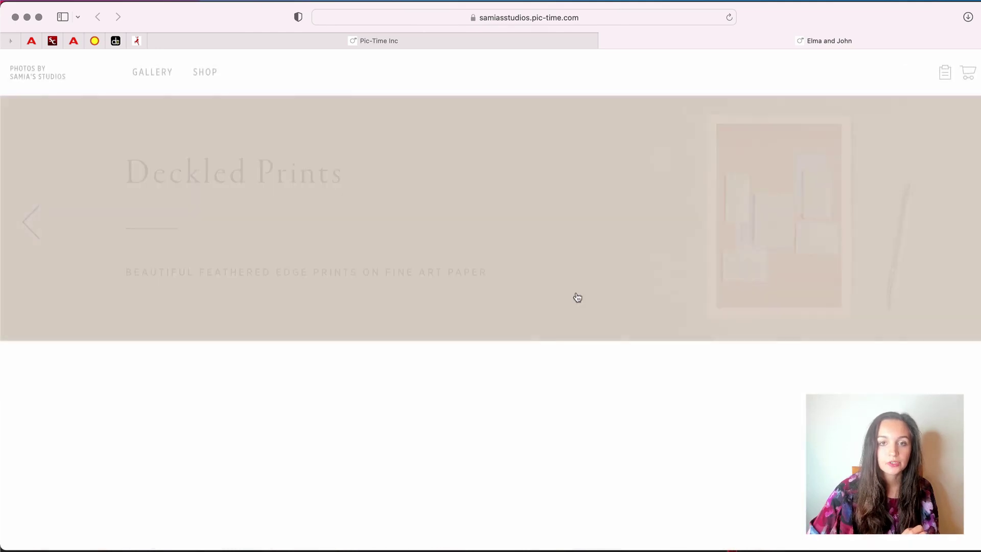
pyautogui.scroll(-6, 466, 508)
pyautogui.scroll(-10, 467, 508)
pyautogui.scroll(10, 466, 508)
pyautogui.scroll(4, 470, 471)
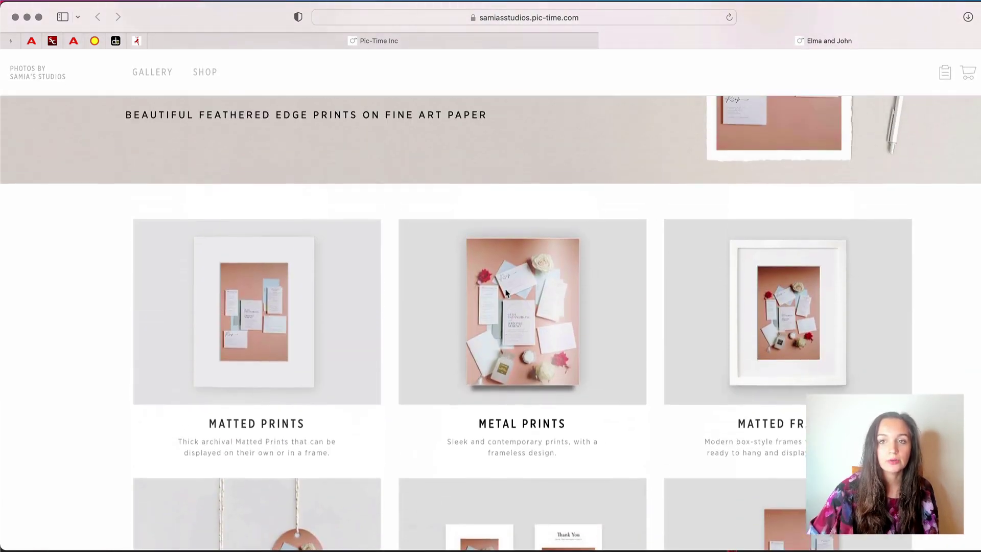
pyautogui.click(606, 40)
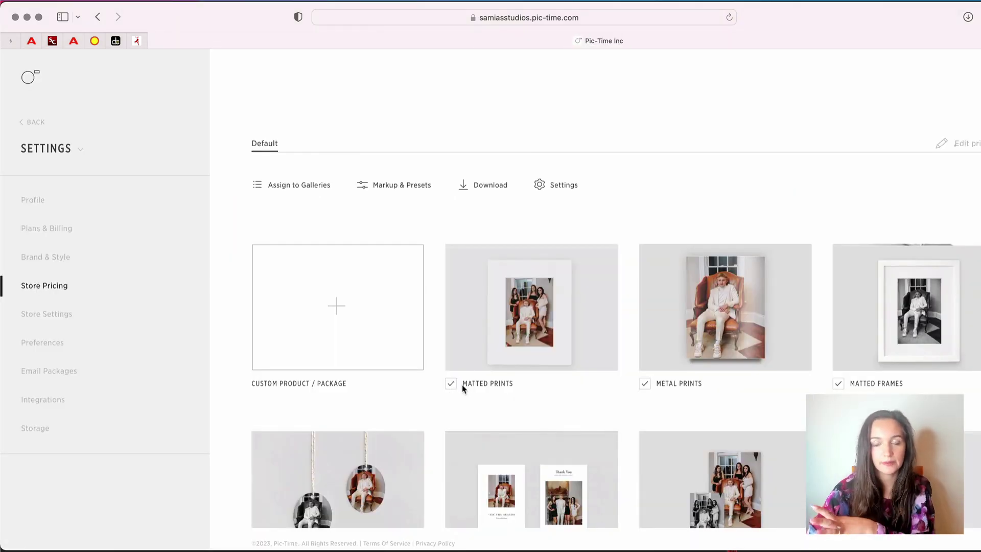
# Scroll through the Default price list's product grid, ending at Fine Art Albums
pyautogui.scroll(-3, 464, 425)
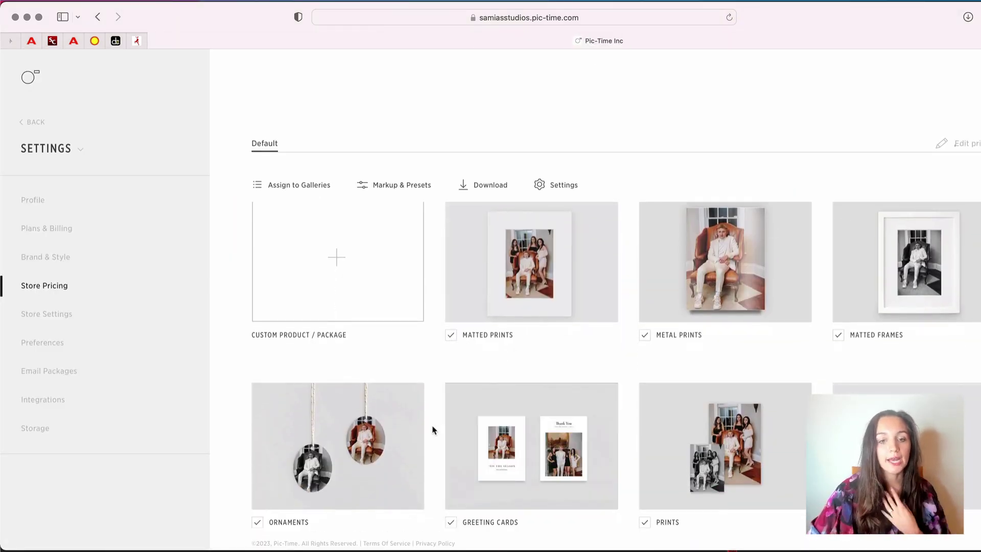
pyautogui.scroll(-5, 432, 430)
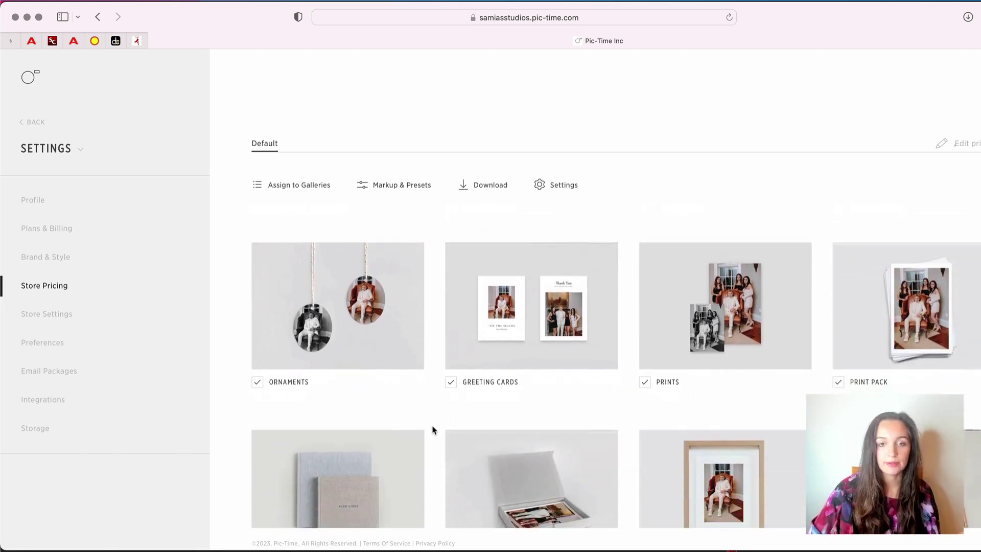
pyautogui.scroll(-7, 432, 430)
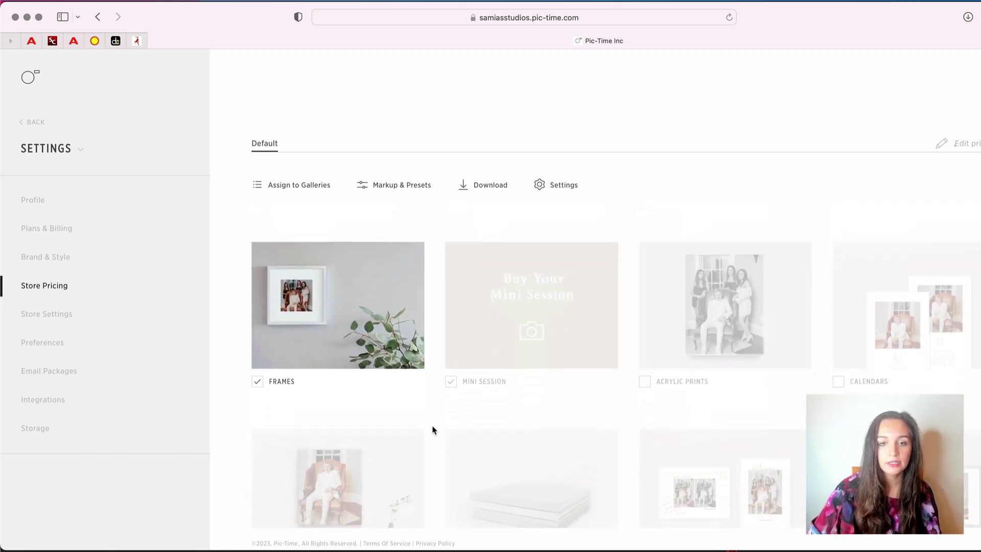
pyautogui.scroll(-2, 432, 430)
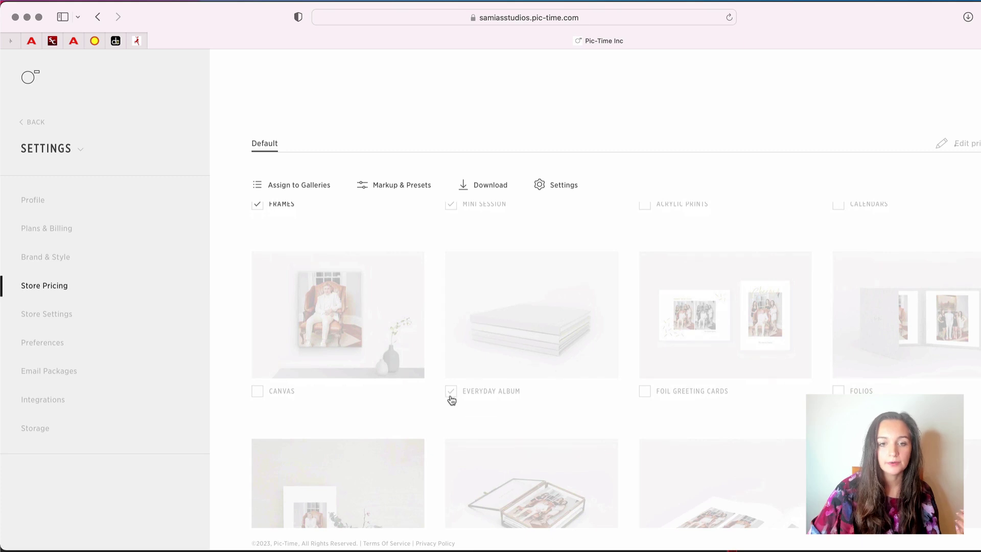
pyautogui.scroll(-10, 529, 338)
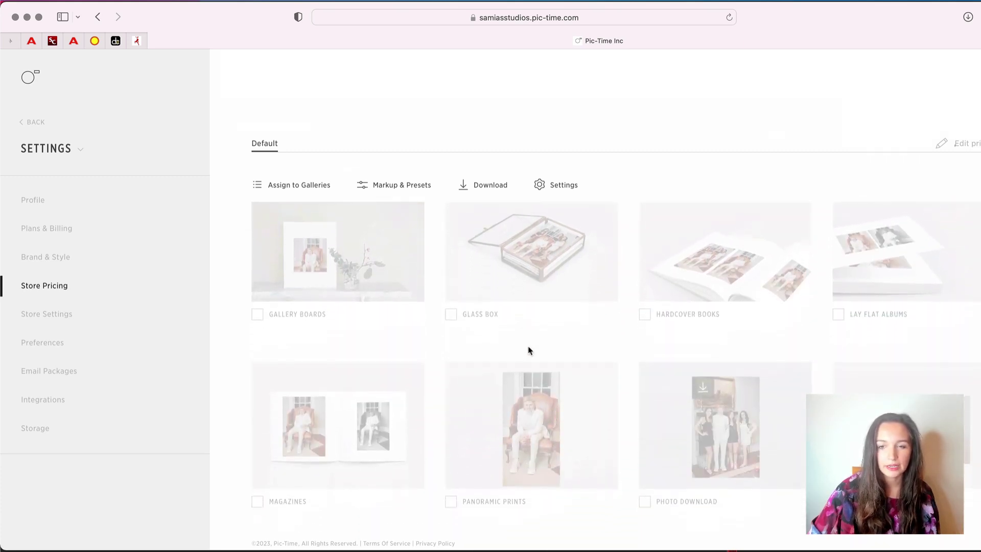
pyautogui.scroll(11, 529, 350)
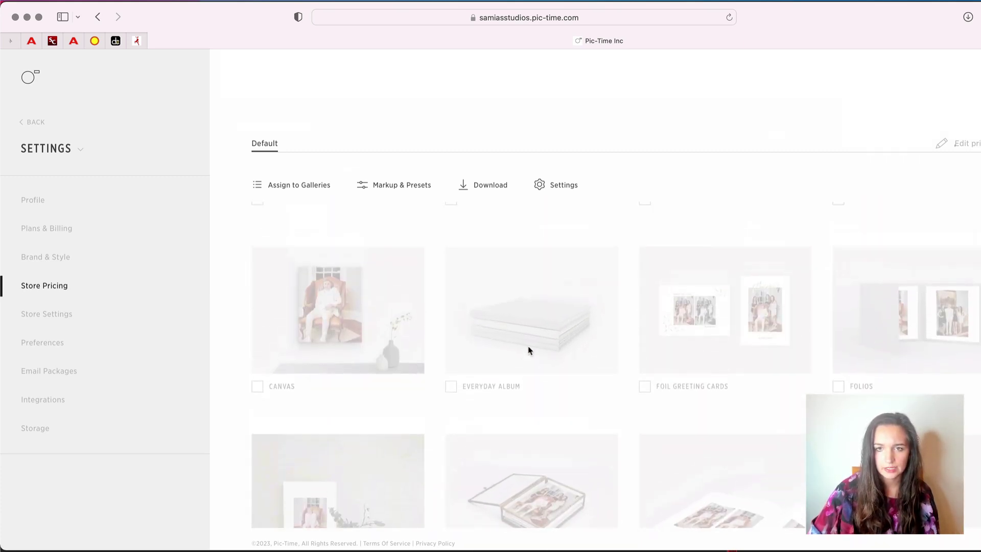
pyautogui.scroll(11, 538, 311)
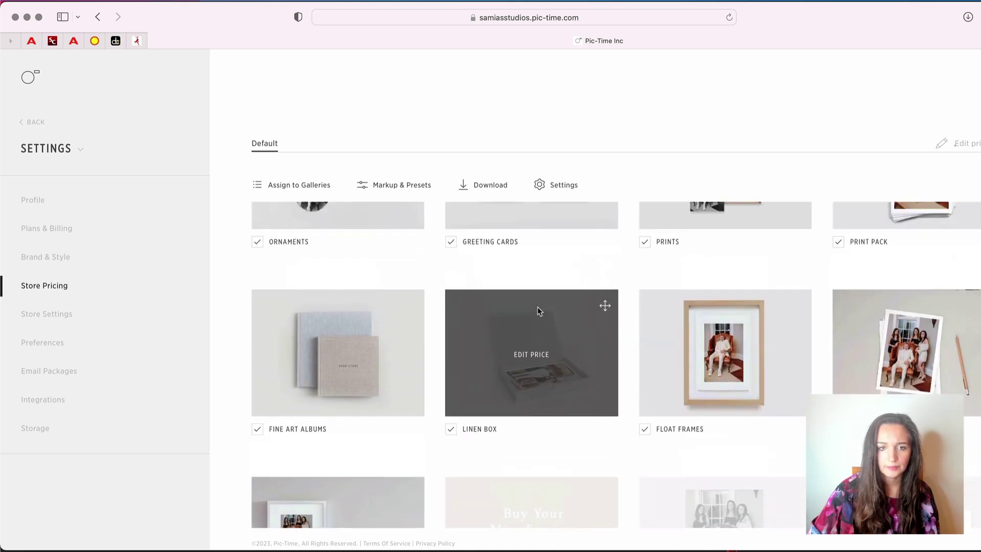
pyautogui.scroll(3, 539, 311)
pyautogui.scroll(-13, 538, 311)
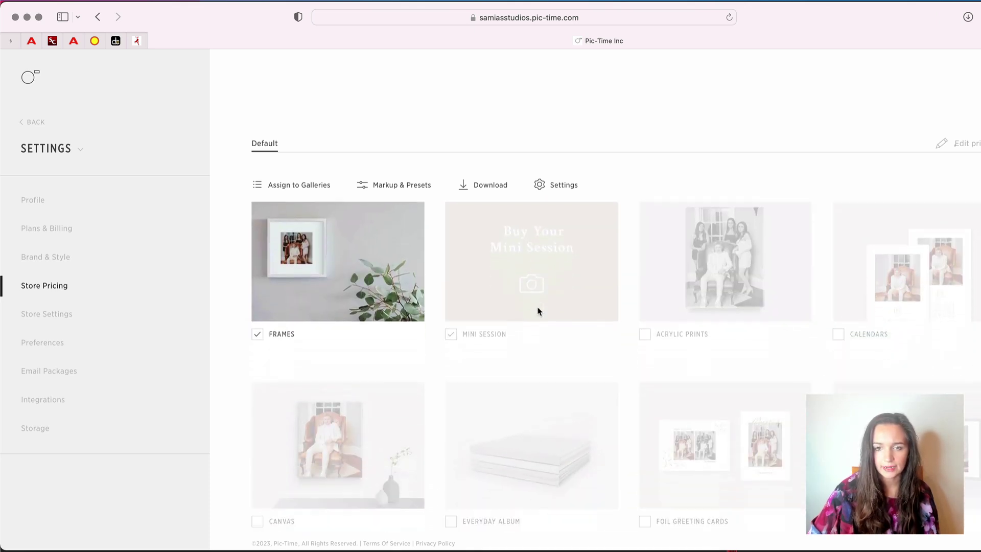
pyautogui.scroll(-8, 537, 311)
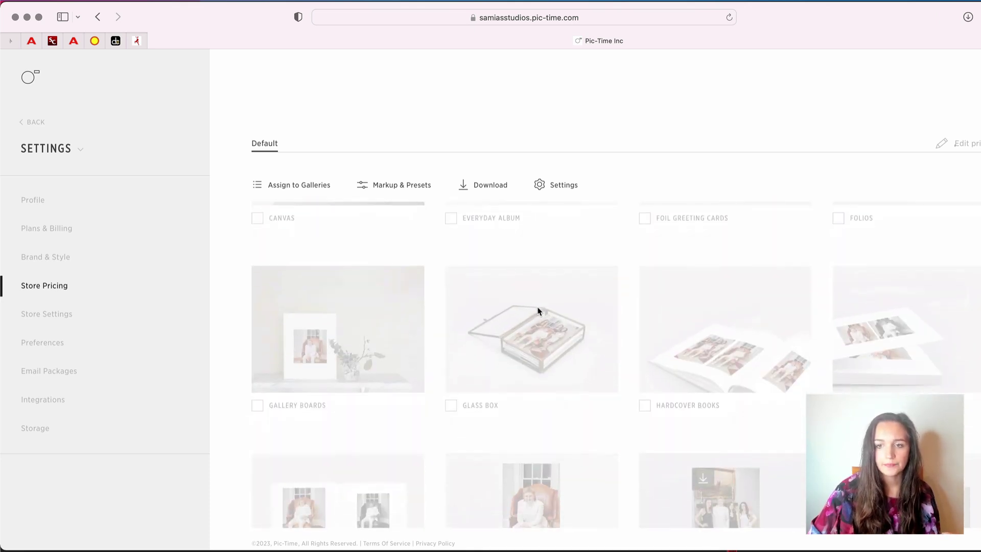
pyautogui.scroll(15, 914, 340)
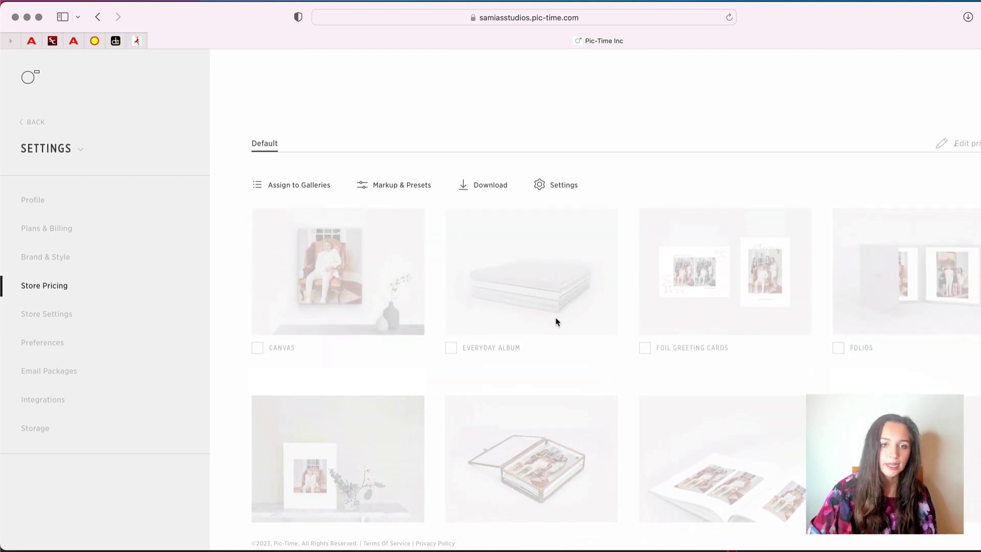
pyautogui.scroll(-3, 555, 333)
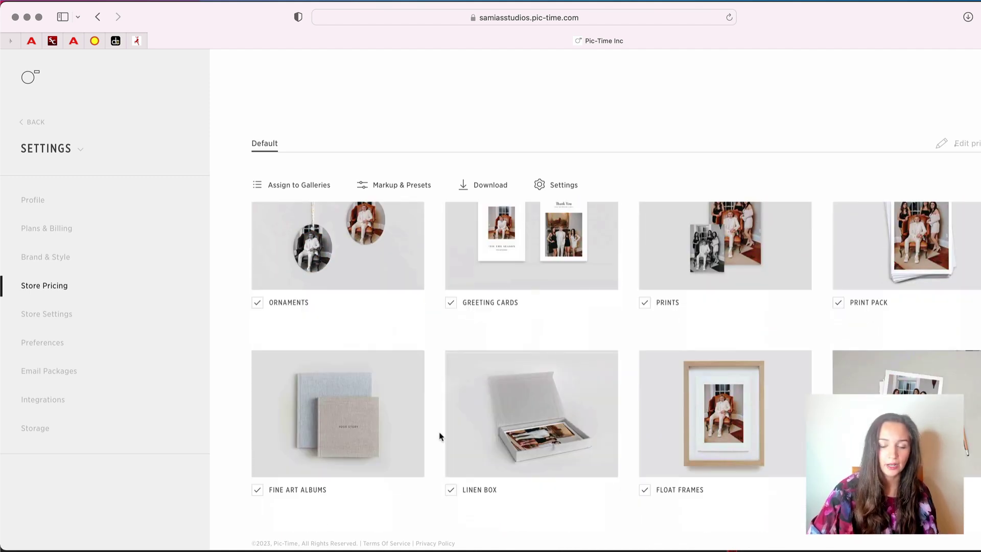
pyautogui.scroll(-2, 436, 434)
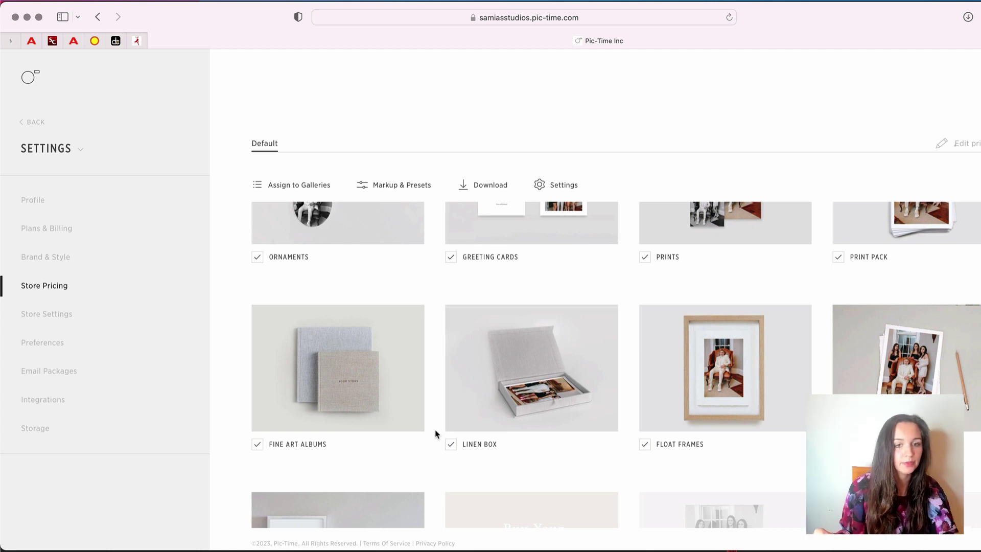
pyautogui.moveTo(384, 401)
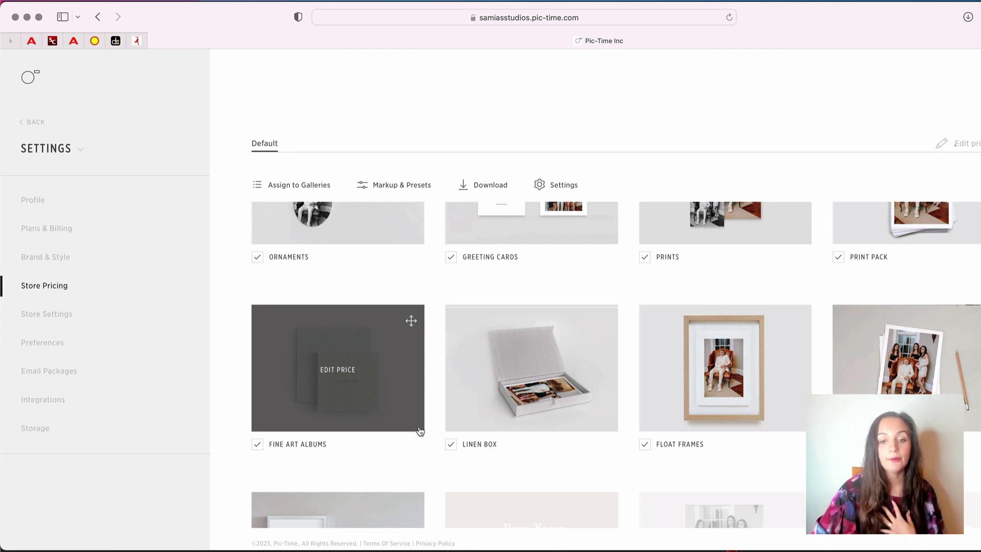
pyautogui.scroll(-8, 427, 491)
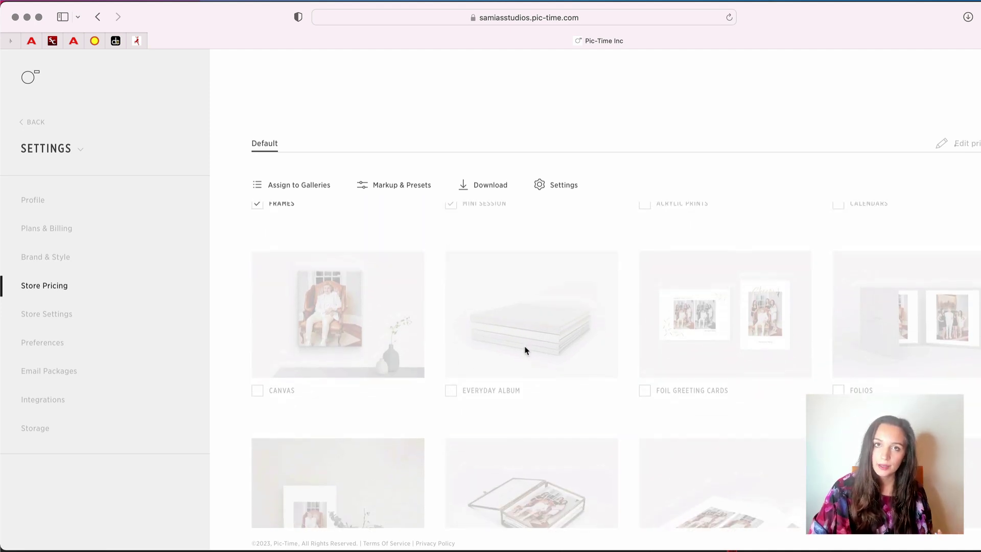
pyautogui.scroll(-3, 511, 404)
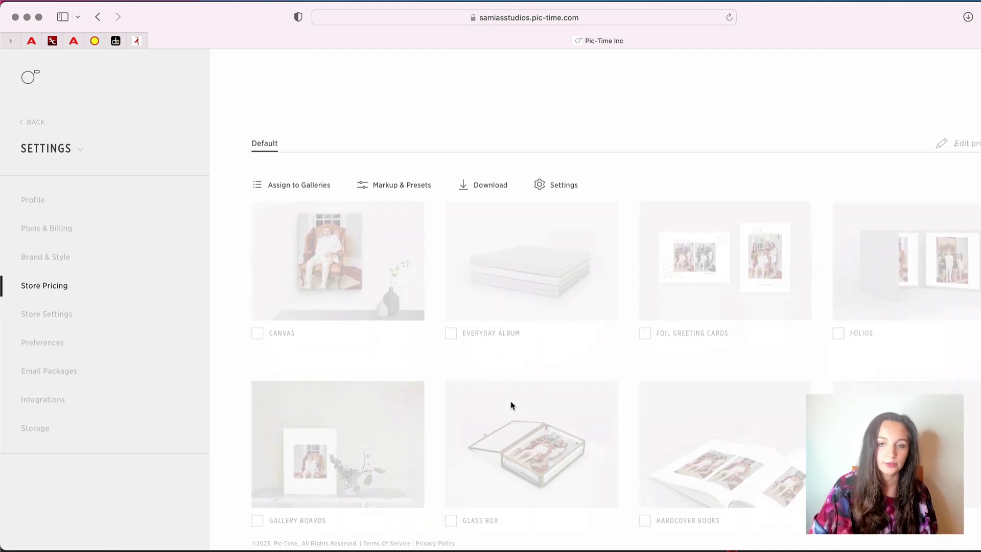
pyautogui.scroll(-1, 512, 406)
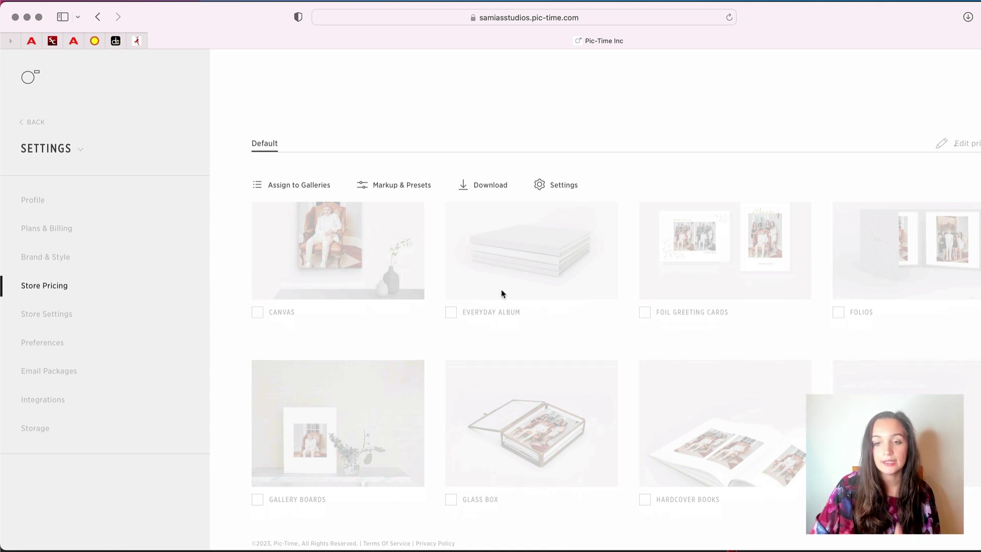
pyautogui.scroll(-10, 502, 294)
pyautogui.scroll(10, 900, 274)
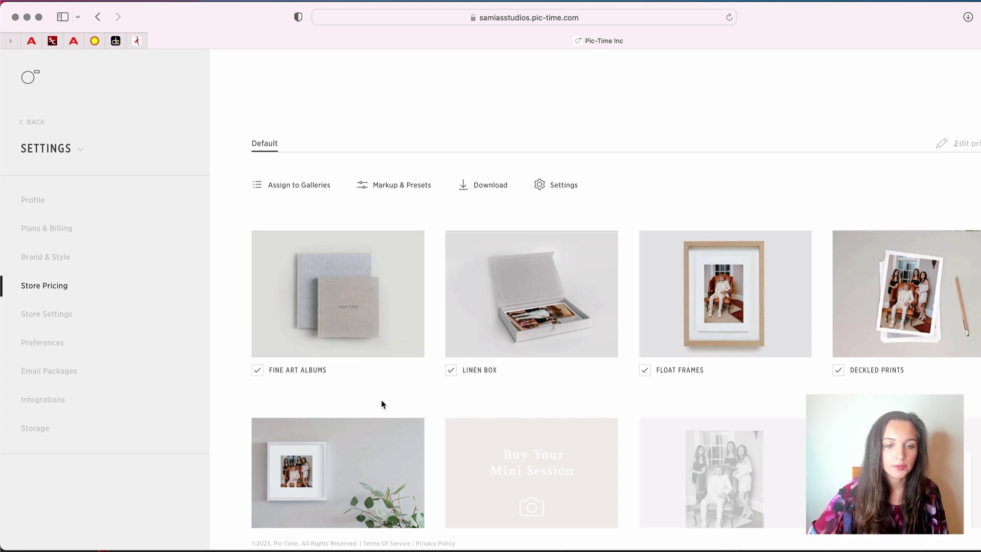
# Open Fine Art Albums pricing and view Leather-like, Linen, Premium, Velvet and Wrapped cover prices
pyautogui.click(335, 297)
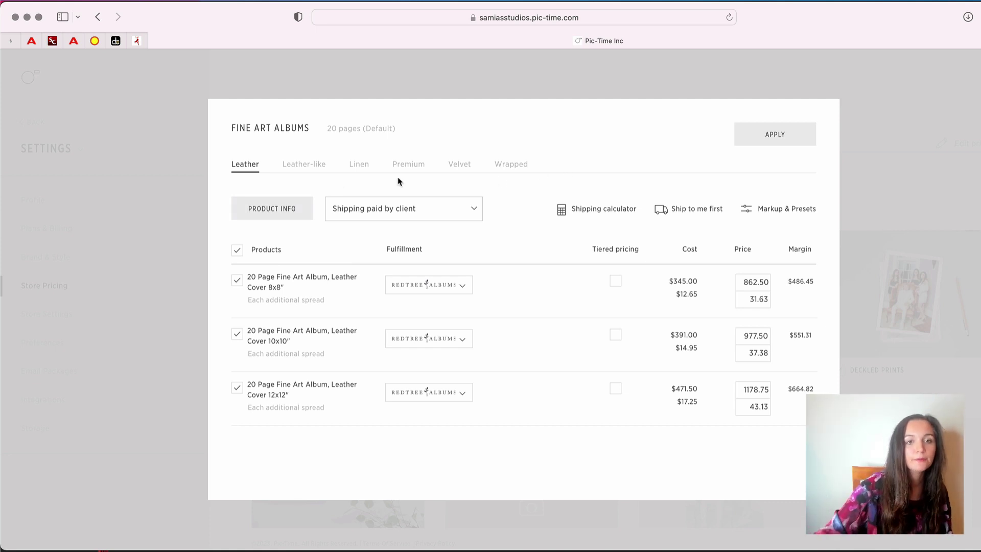
pyautogui.click(315, 164)
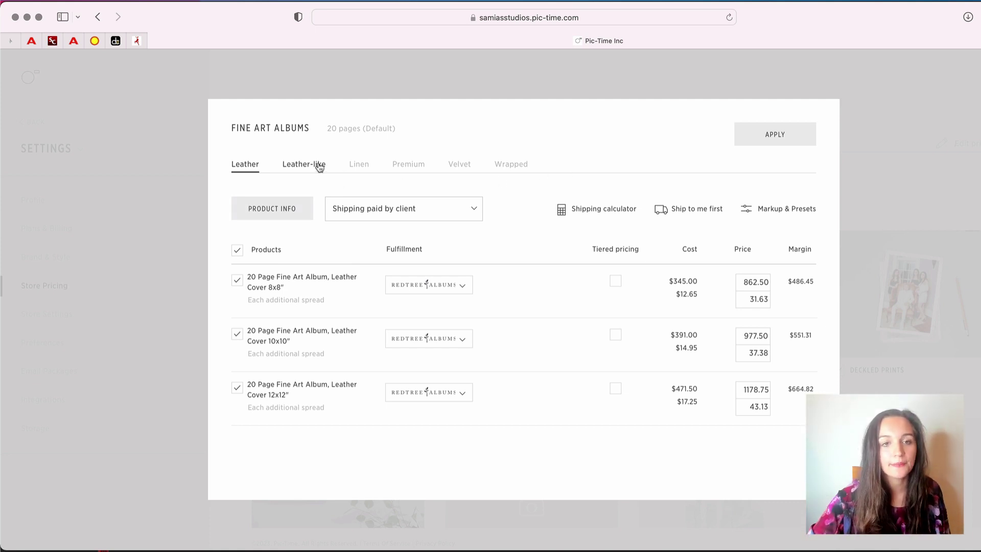
pyautogui.click(358, 166)
pyautogui.click(409, 168)
pyautogui.click(462, 166)
pyautogui.click(504, 168)
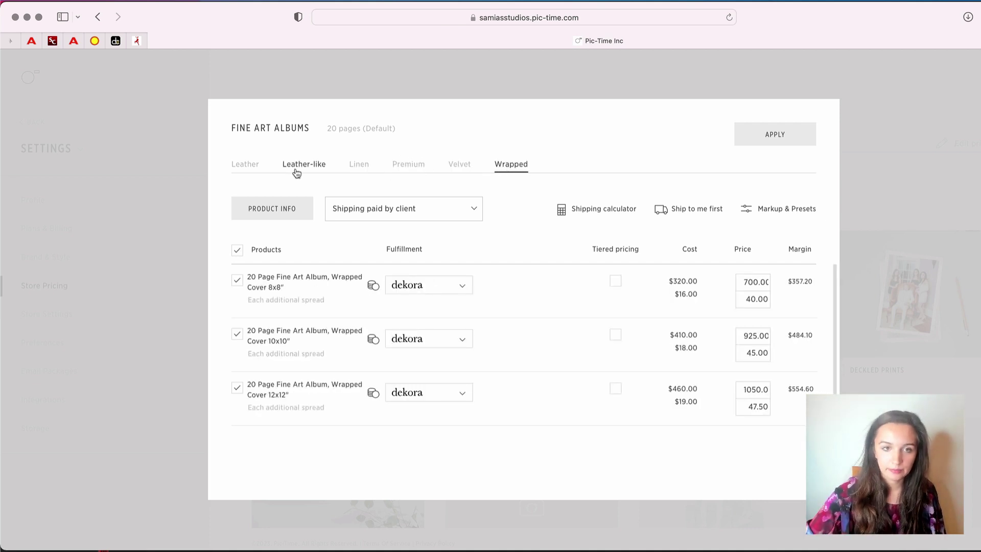
pyautogui.click(234, 166)
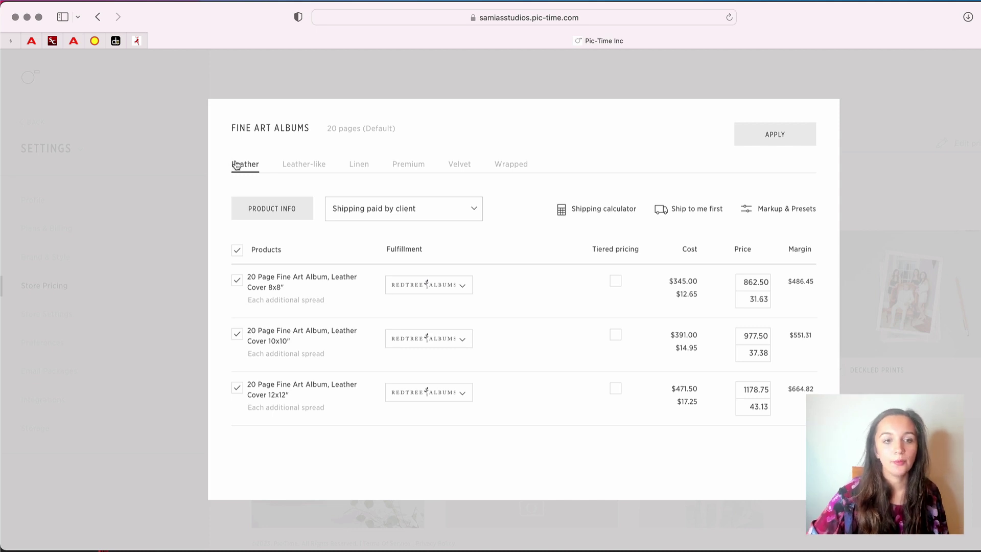
# Recheck each cover type's prices, ending on Leather (862.50, 977.50, 1178.75)
pyautogui.click(296, 166)
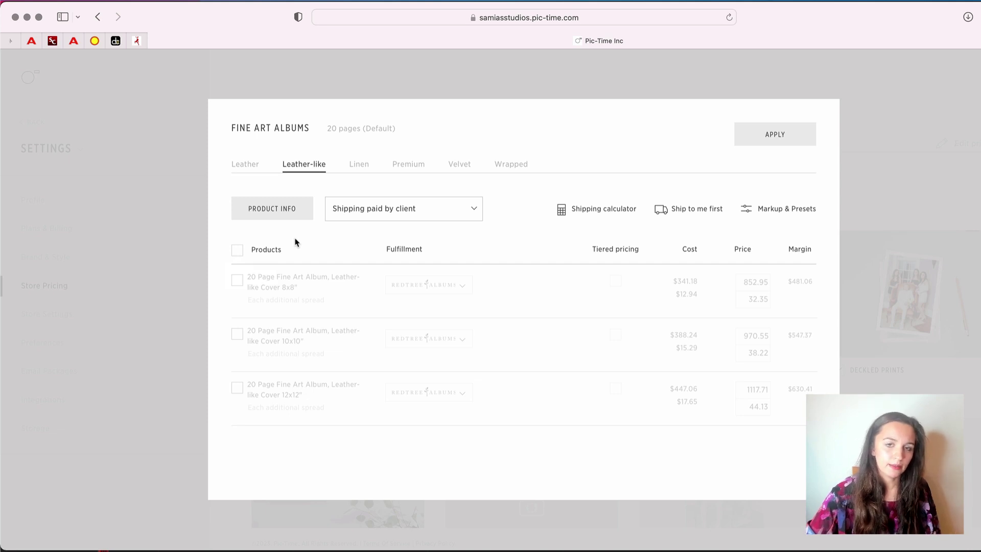
pyautogui.click(357, 166)
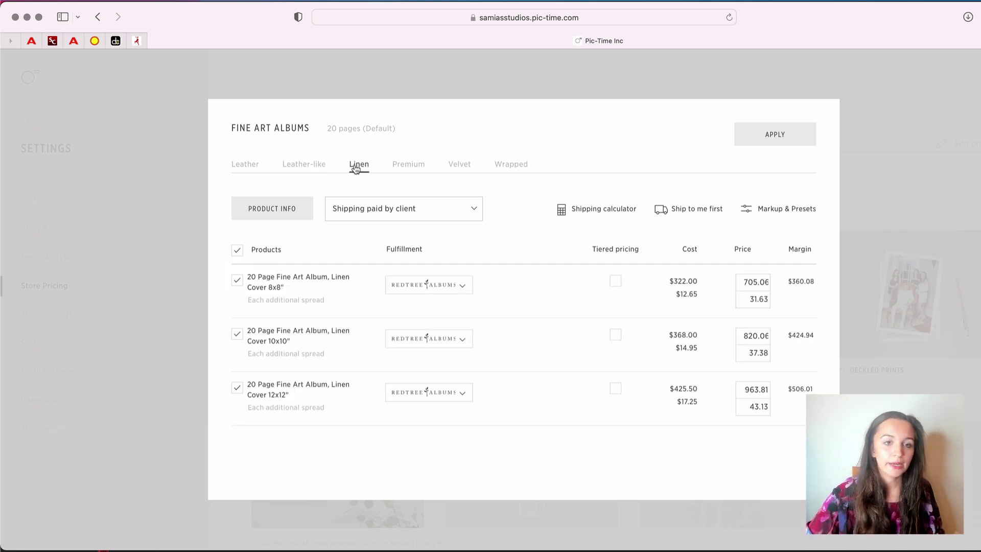
pyautogui.click(400, 166)
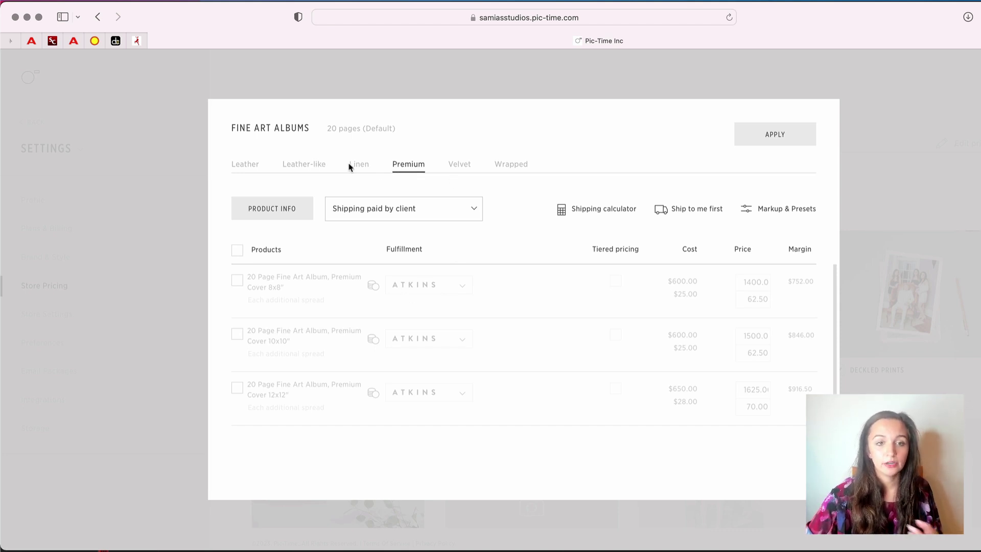
pyautogui.click(360, 170)
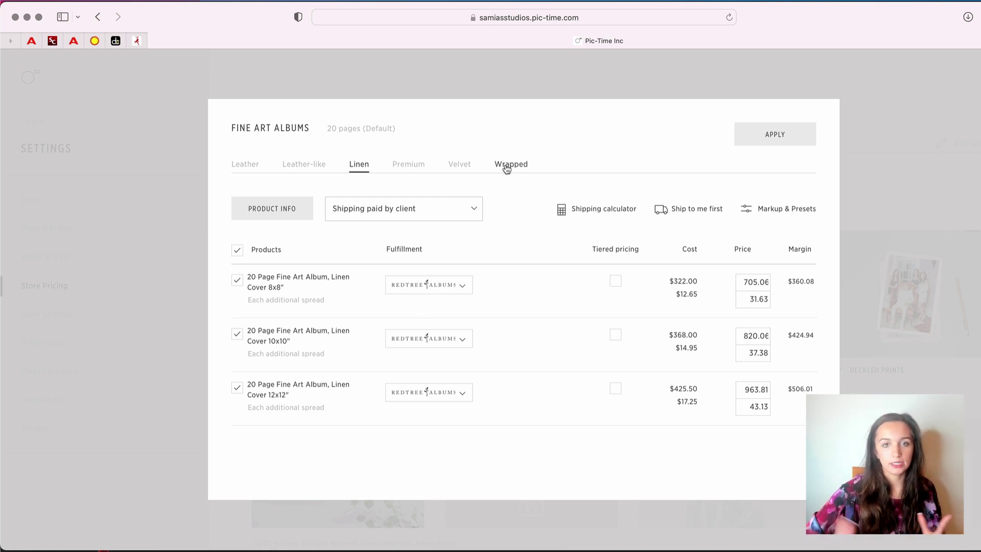
pyautogui.click(464, 168)
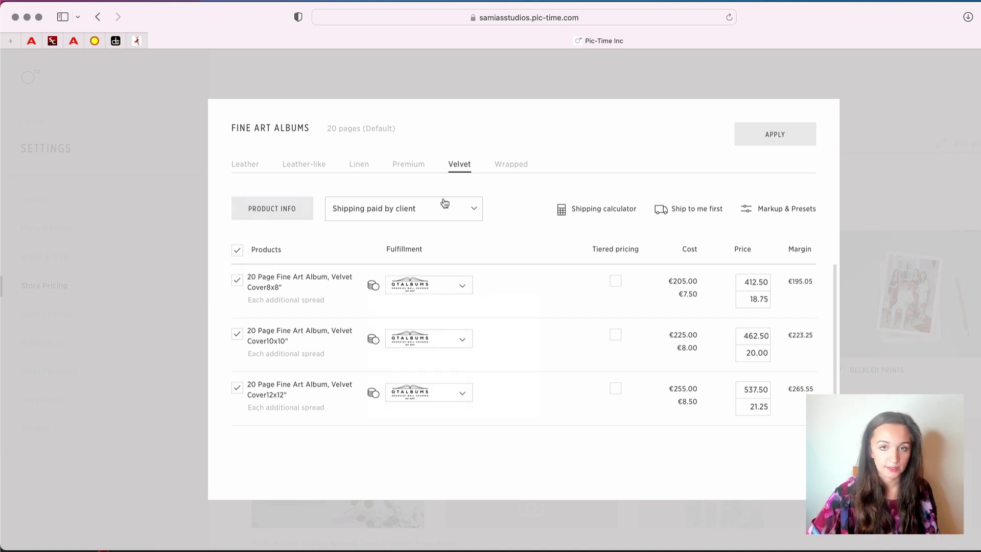
pyautogui.click(514, 163)
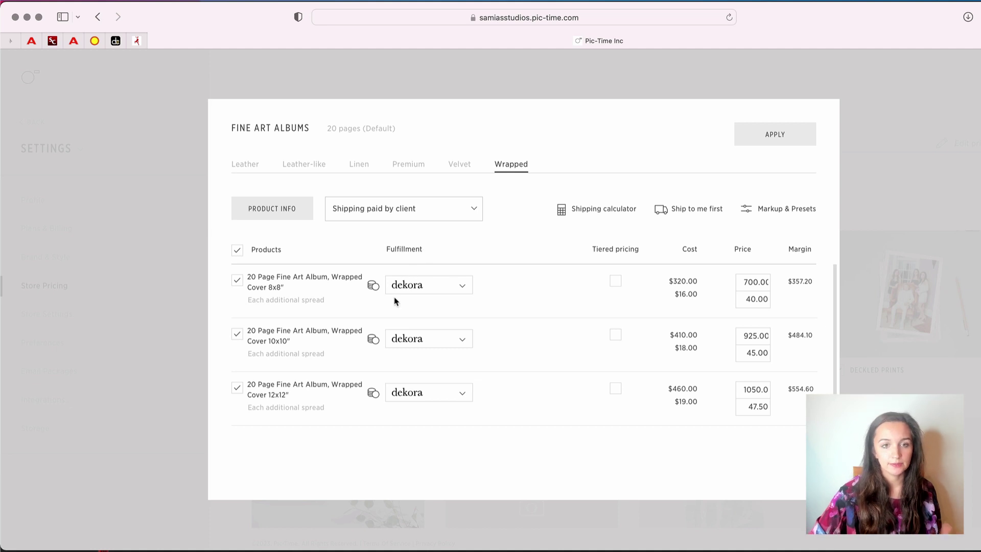
pyautogui.click(460, 167)
pyautogui.click(505, 169)
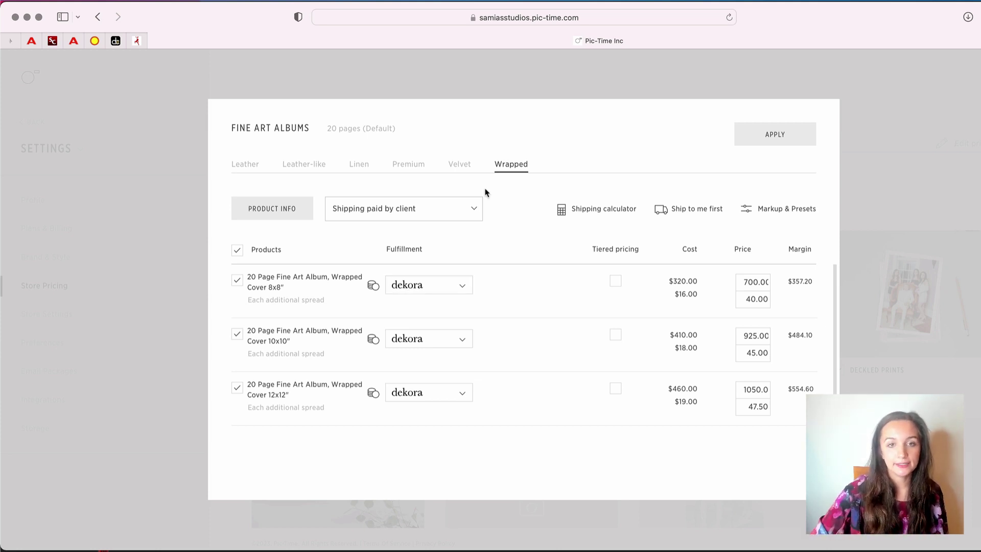
pyautogui.click(459, 168)
pyautogui.click(397, 169)
pyautogui.click(359, 168)
pyautogui.click(319, 169)
pyautogui.click(250, 168)
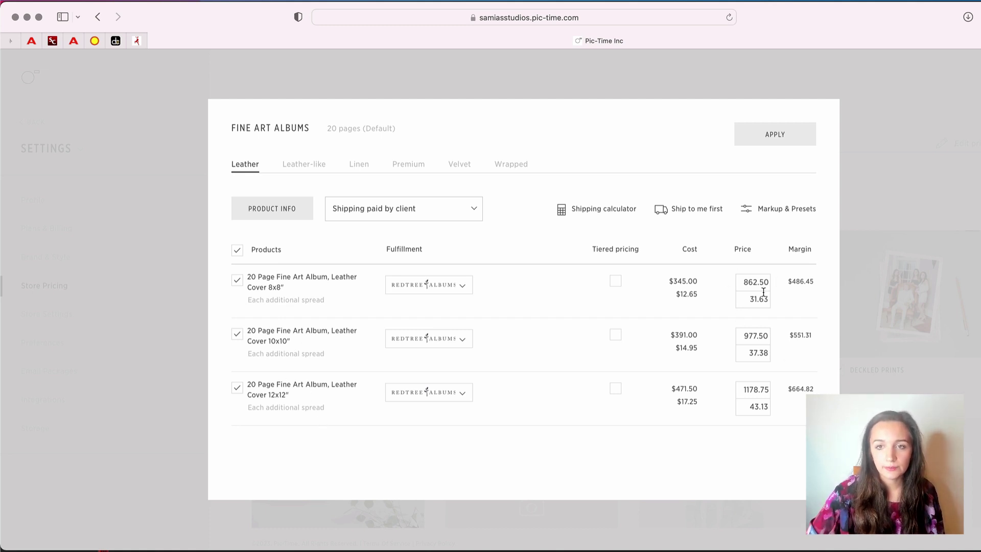
# Try the pricing markup's Apply on Price and Apply on Cost options, then dismiss without applying
pyautogui.click(775, 214)
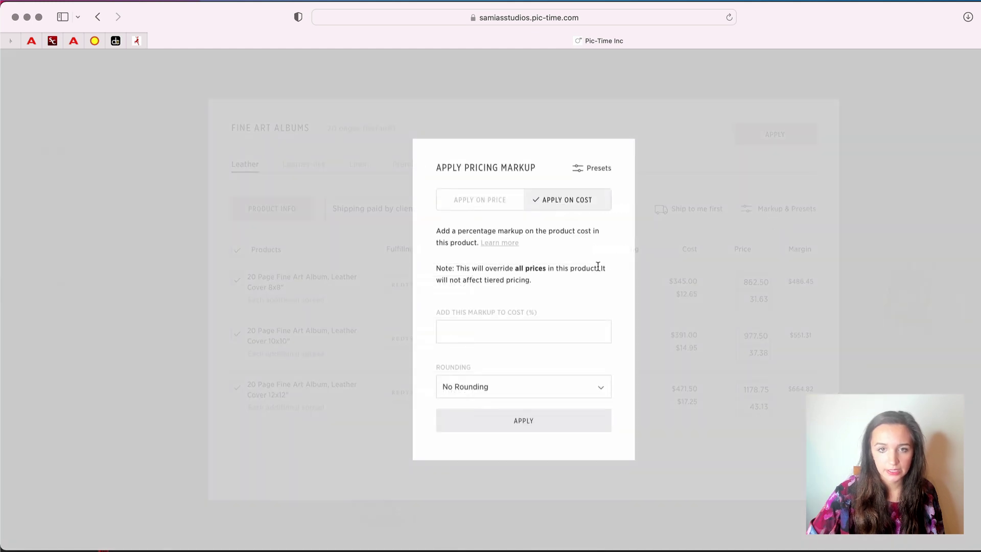
pyautogui.click(515, 332)
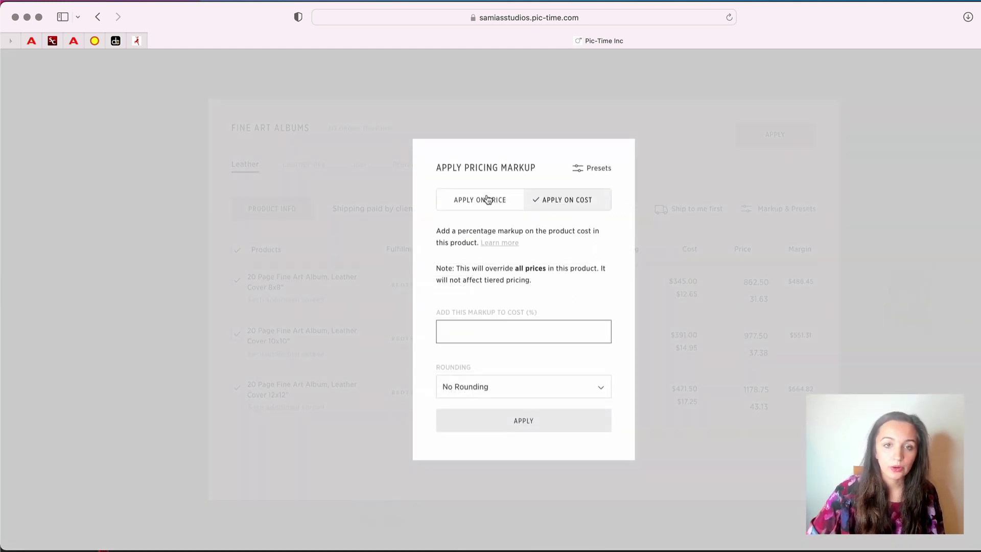
pyautogui.click(486, 199)
pyautogui.click(557, 208)
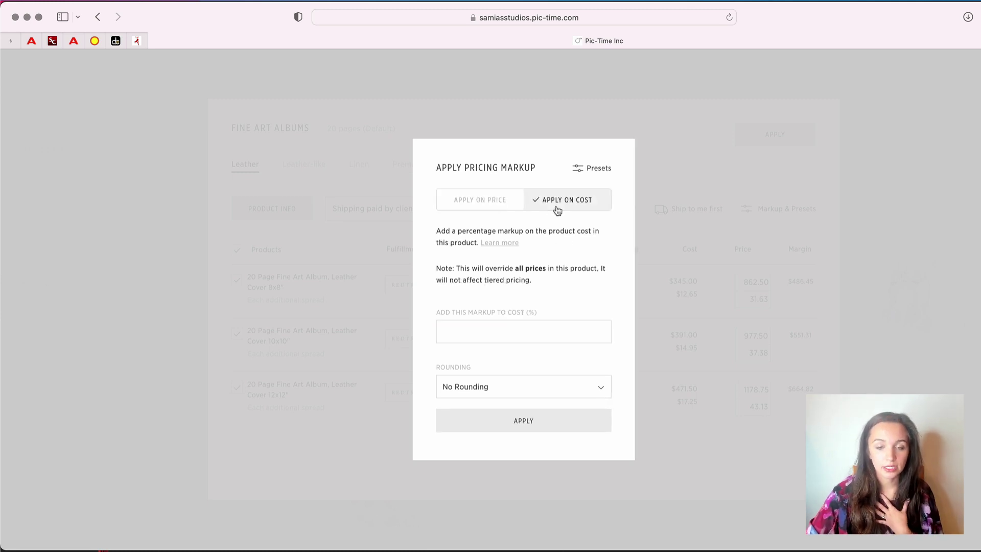
pyautogui.press('Escape')
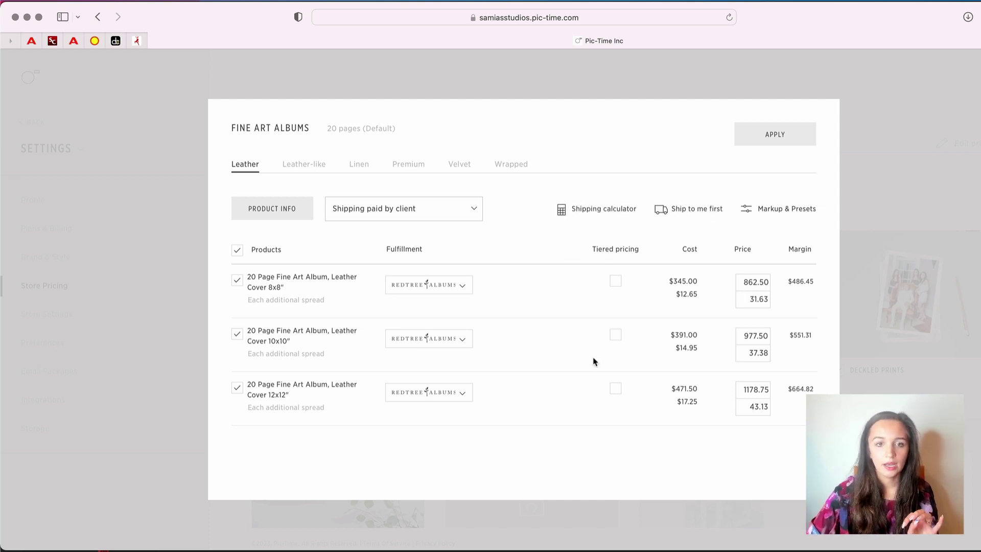
# Check the 8x8 Leather album's fulfillment labs, keep Redtree Albums, and inspect the $486.45 margin
pyautogui.click(465, 293)
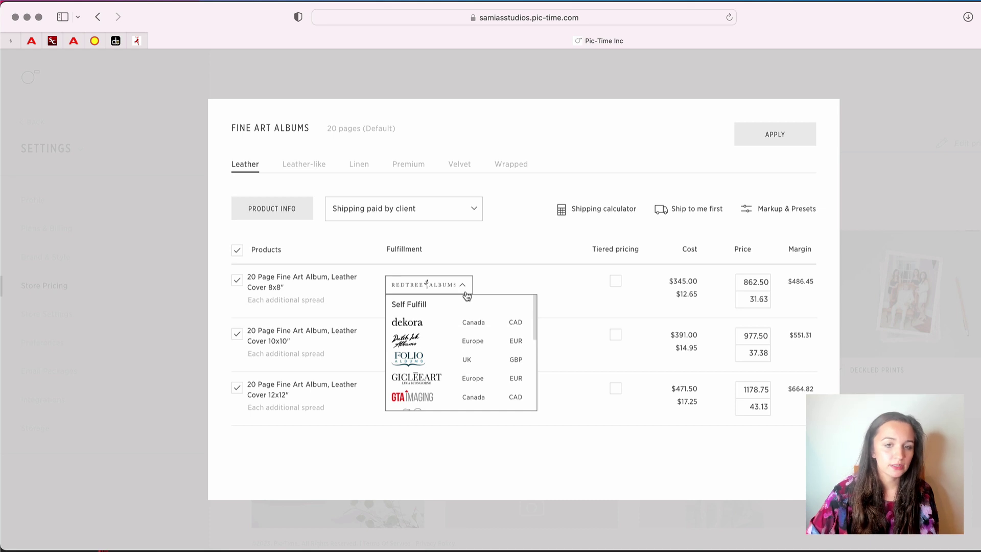
pyautogui.scroll(-3, 452, 368)
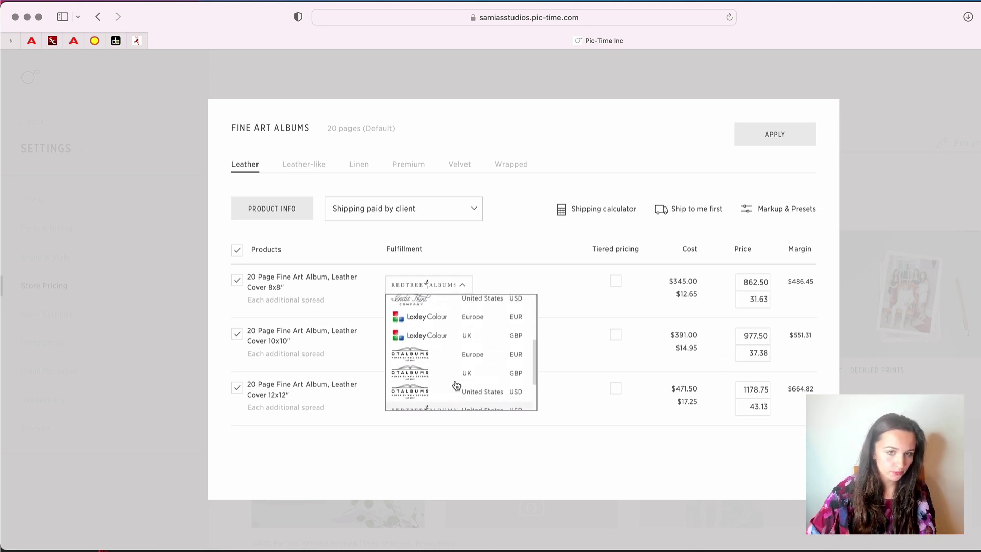
pyautogui.scroll(4, 456, 358)
pyautogui.click(505, 255)
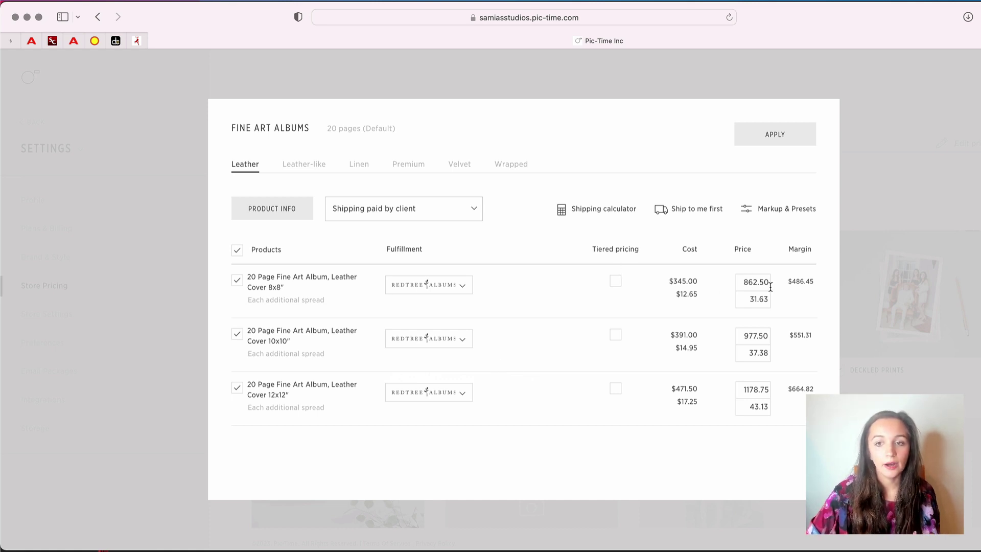
pyautogui.moveTo(813, 284); pyautogui.dragTo(793, 285)
pyautogui.click(792, 333)
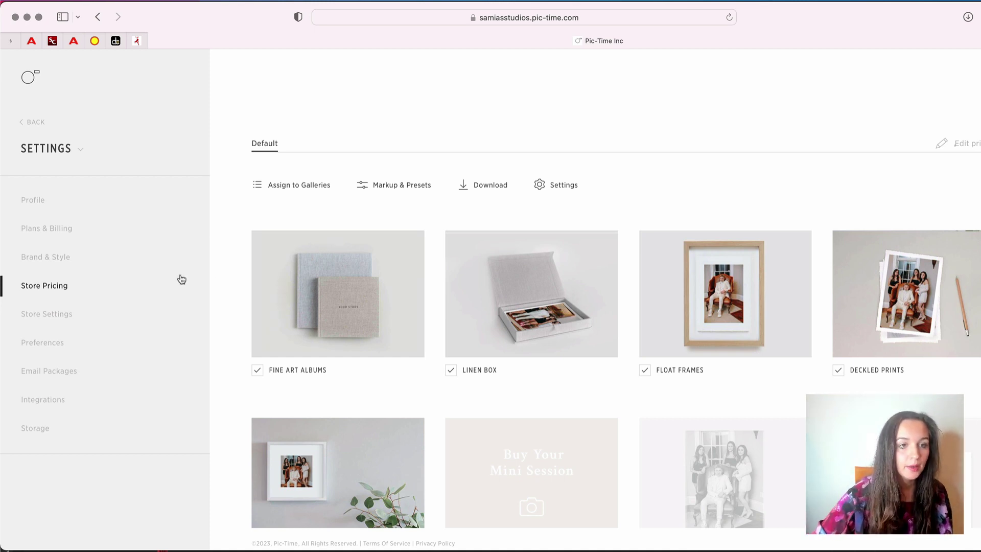
# Find Holiday Albums Sale under Sales & Automation's more campaigns and install it
pyautogui.click(36, 123)
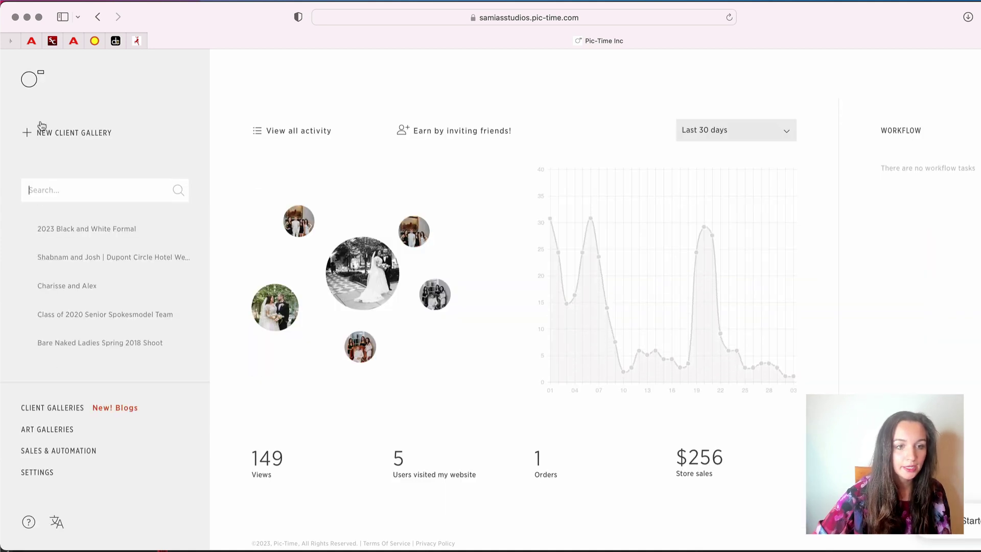
pyautogui.click(66, 452)
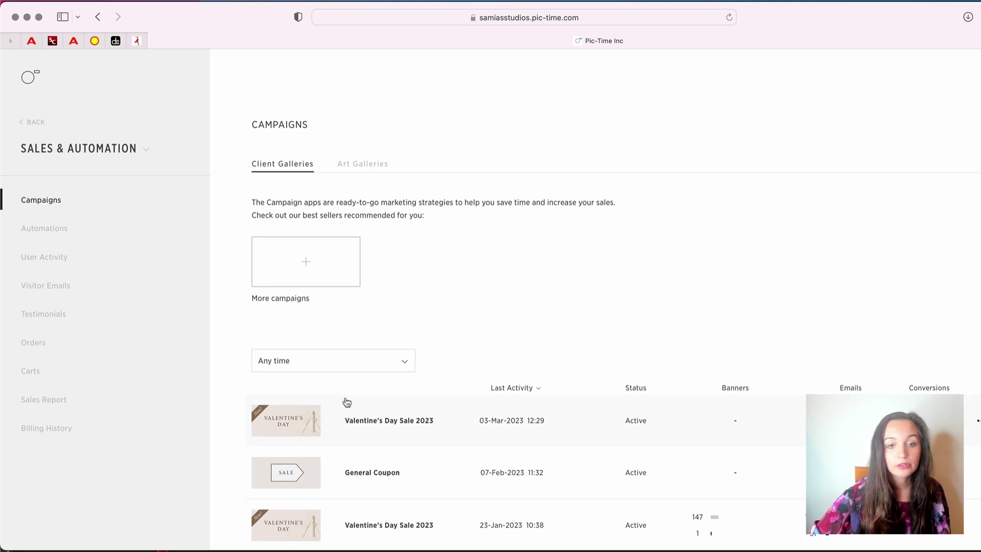
pyautogui.click(333, 275)
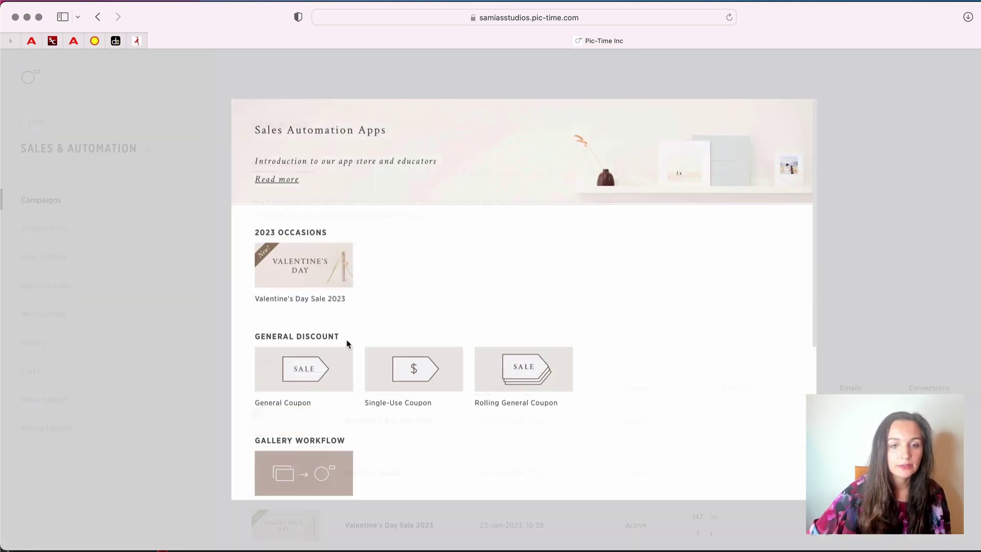
pyautogui.scroll(-5, 349, 376)
pyautogui.scroll(-1, 349, 377)
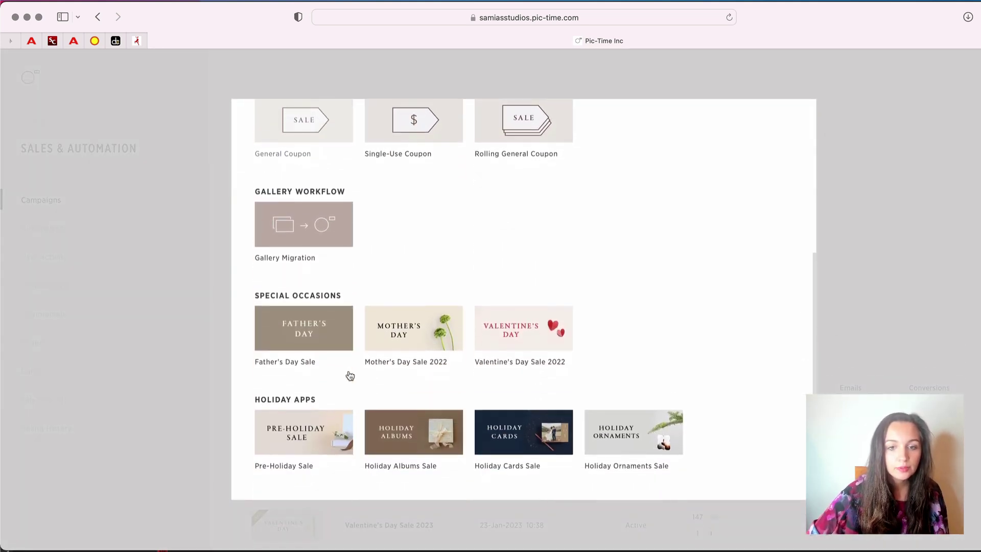
pyautogui.click(427, 444)
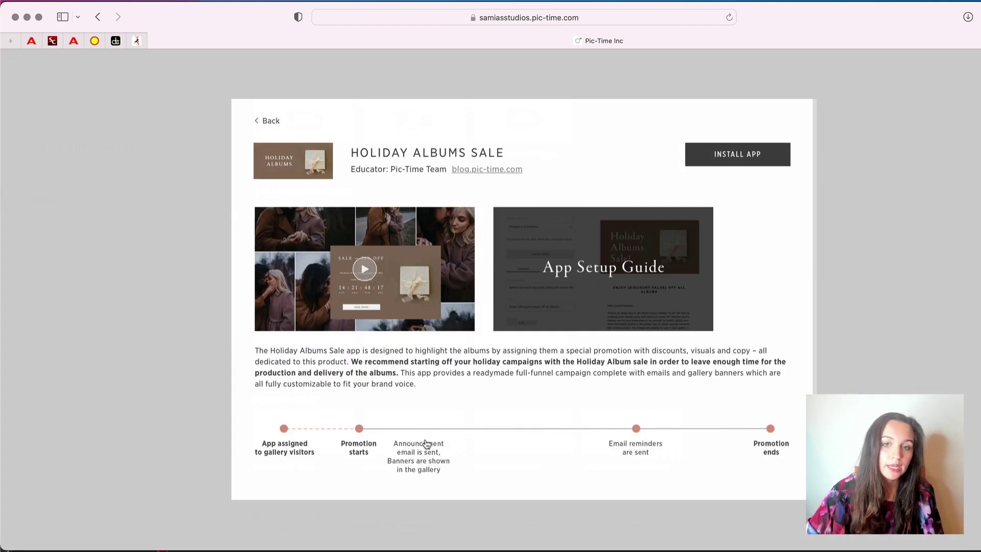
pyautogui.click(715, 156)
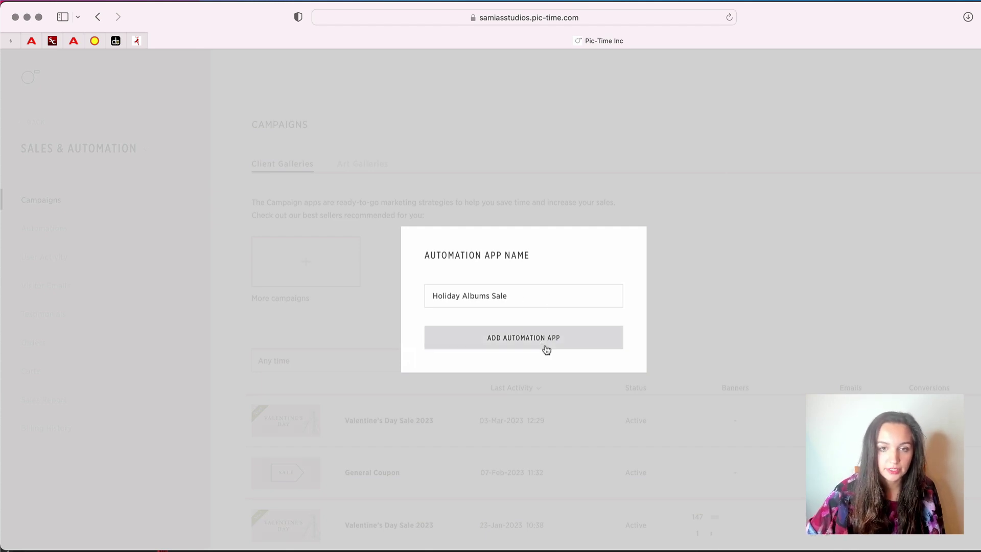
# Add the campaign named 'Holiday Albums Sale' and preview its Announcement email
pyautogui.click(546, 338)
pyautogui.scroll(-1, 529, 360)
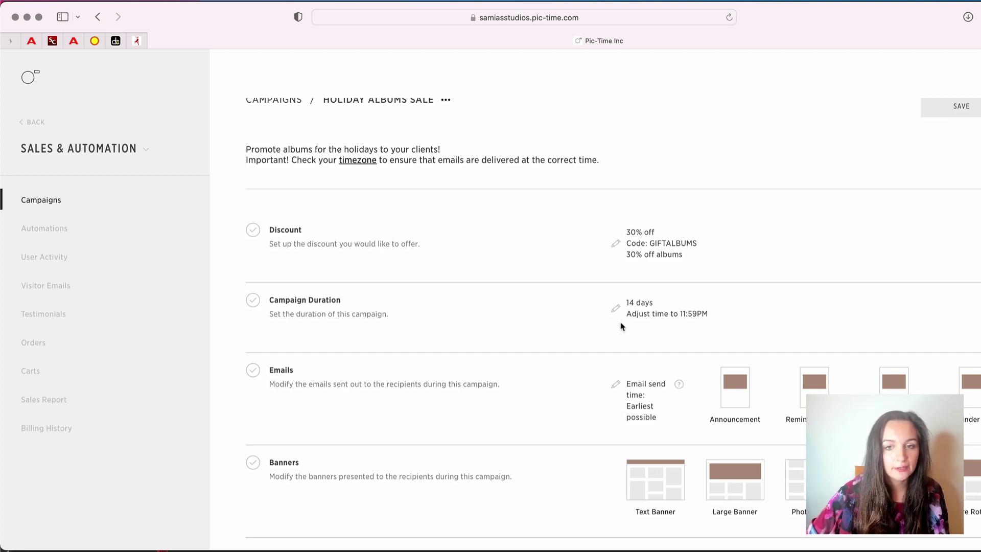
pyautogui.scroll(-2, 669, 402)
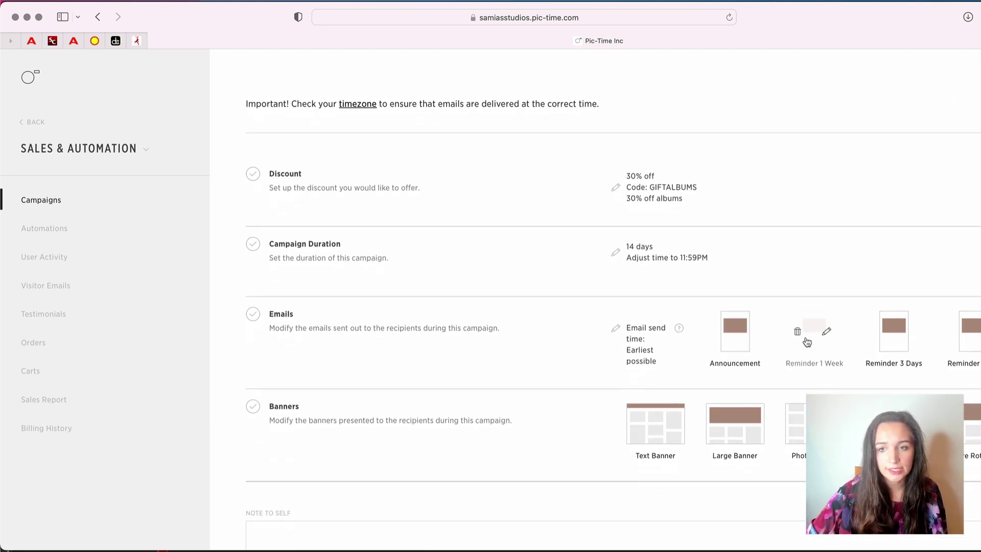
pyautogui.scroll(-3, 795, 398)
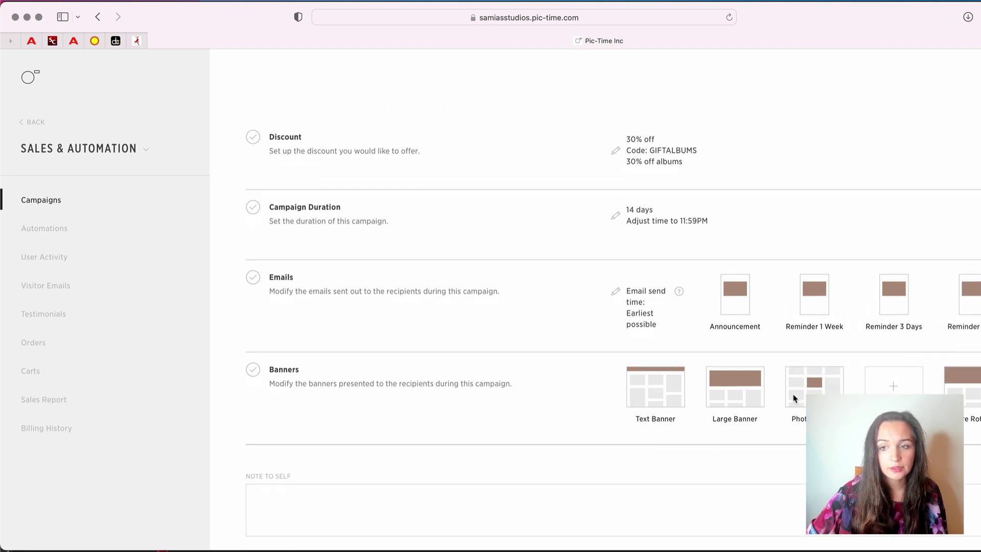
pyautogui.scroll(3, 792, 398)
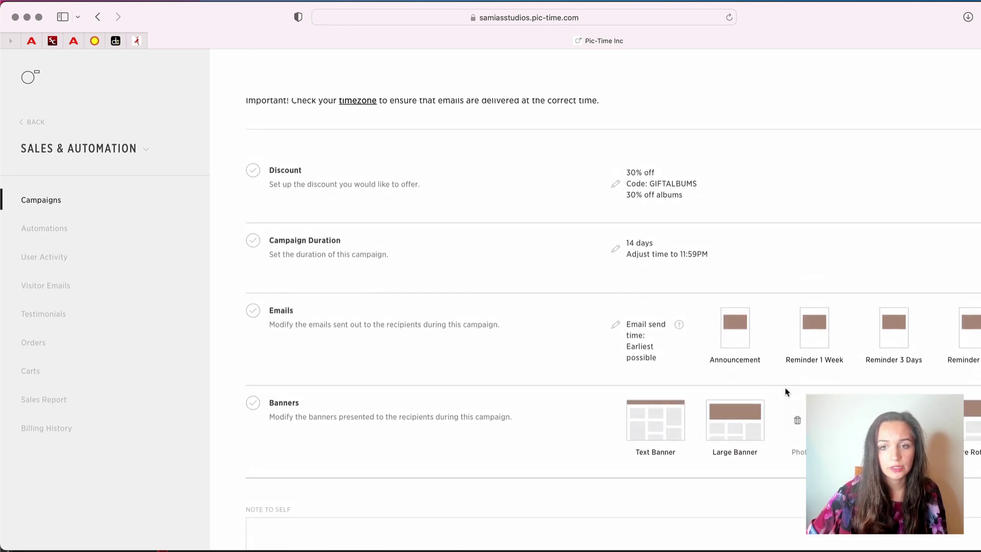
pyautogui.click(746, 332)
pyautogui.scroll(-5, 642, 324)
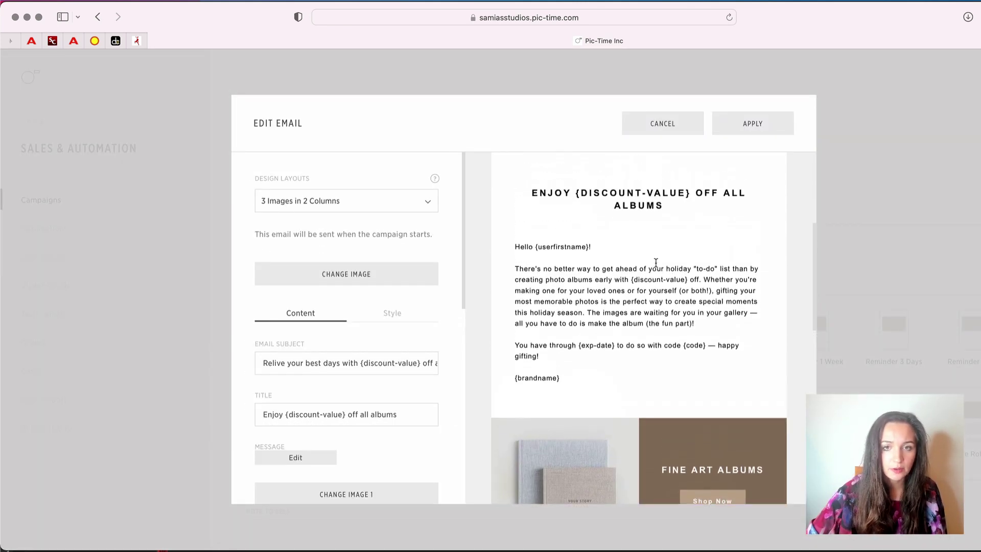
pyautogui.scroll(3, 640, 335)
pyautogui.click(856, 208)
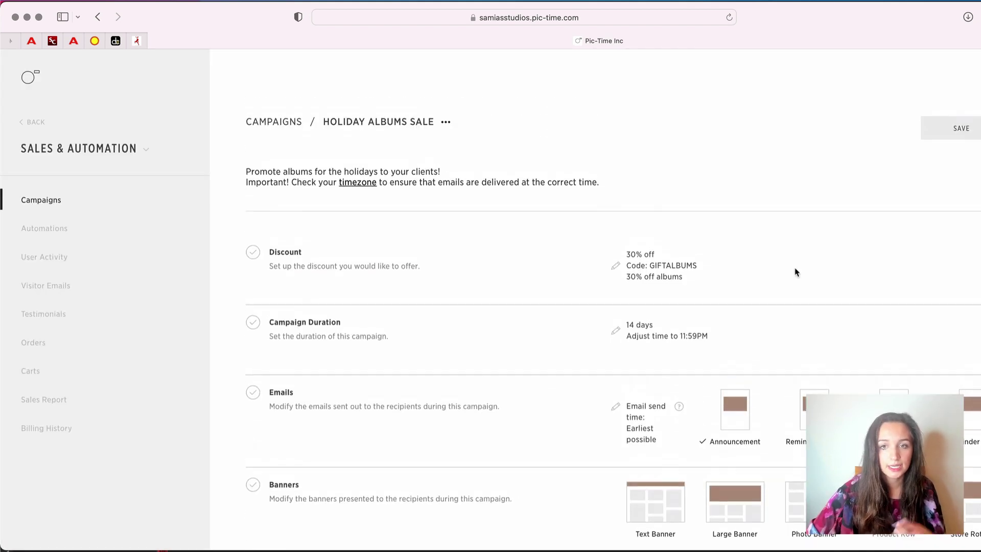
# Review the GIFTALBUMS 30%-off, 14-day campaign settings and save it
pyautogui.scroll(-3, 764, 343)
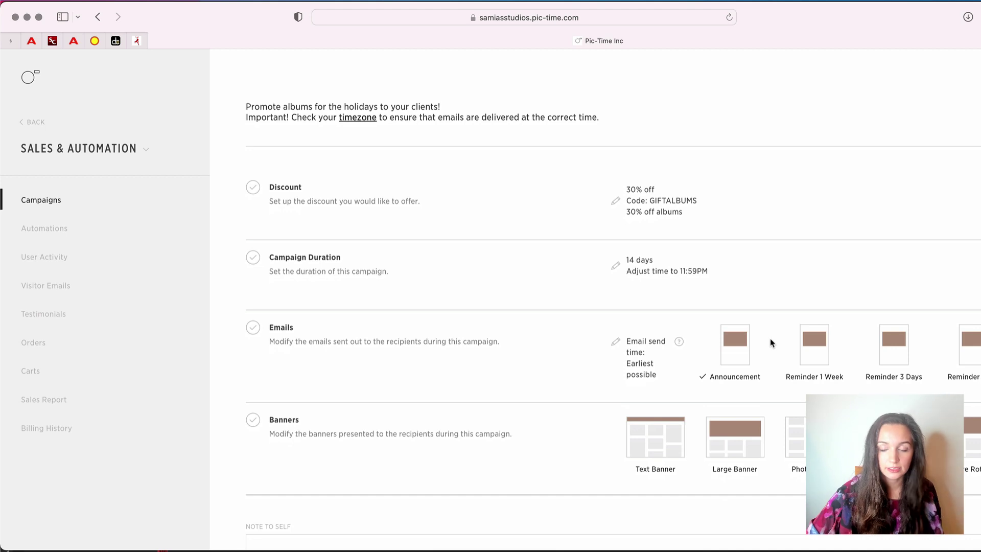
pyautogui.scroll(-3, 772, 343)
pyautogui.scroll(5, 771, 343)
pyautogui.scroll(-8, 771, 342)
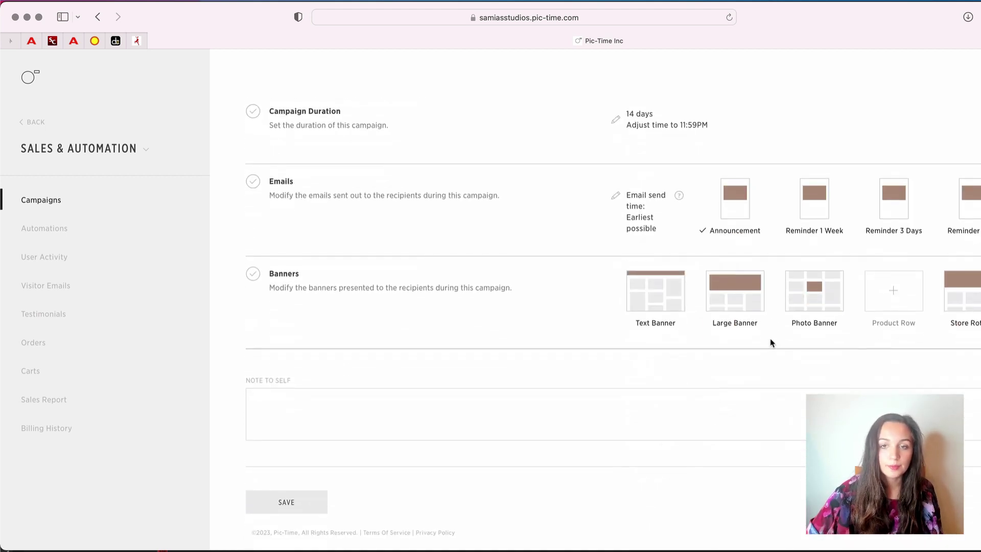
pyautogui.scroll(5, 771, 343)
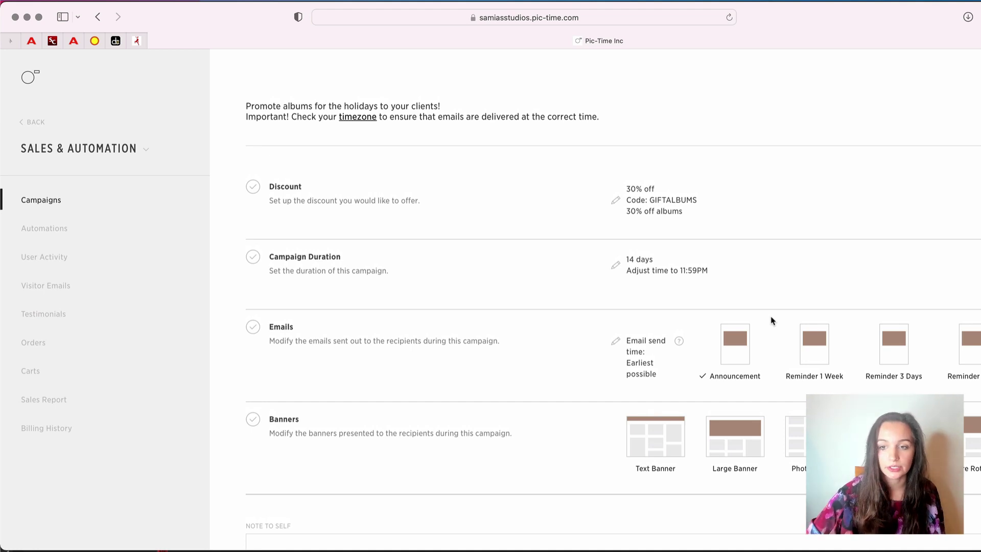
pyautogui.scroll(2, 772, 321)
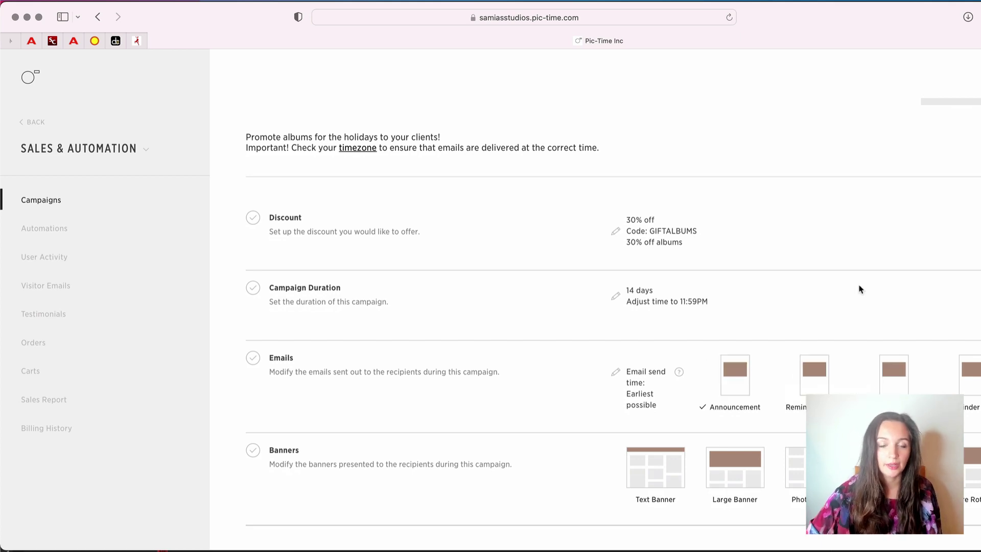
pyautogui.scroll(-5, 858, 288)
pyautogui.scroll(6, 942, 154)
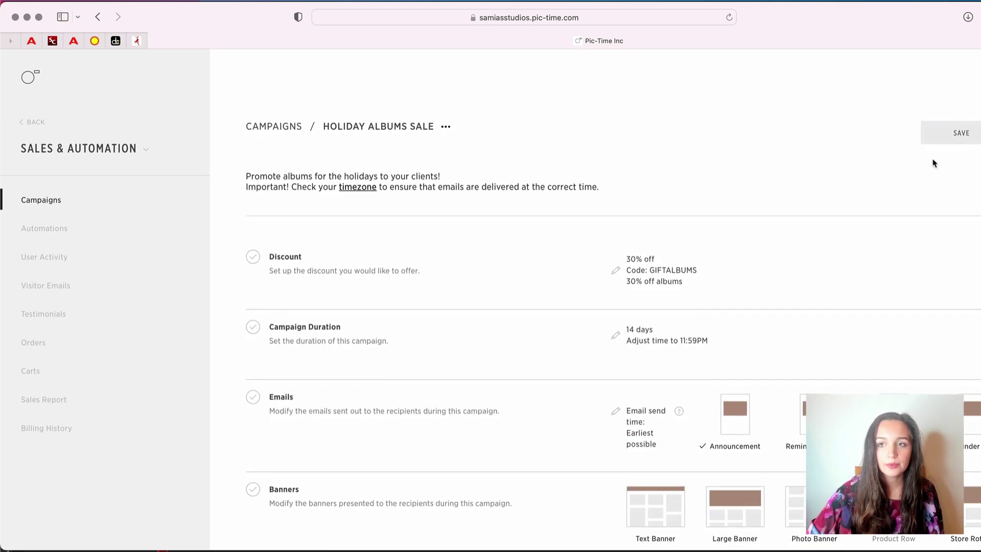
pyautogui.click(953, 133)
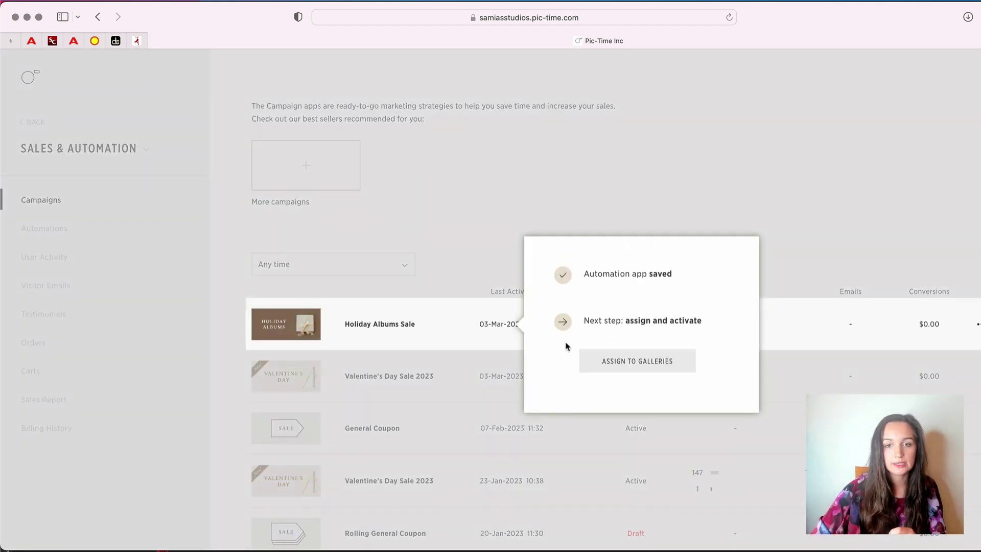
# Open the campaign's gallery assignment, filter projects to Wedding, and select all 34
pyautogui.click(611, 361)
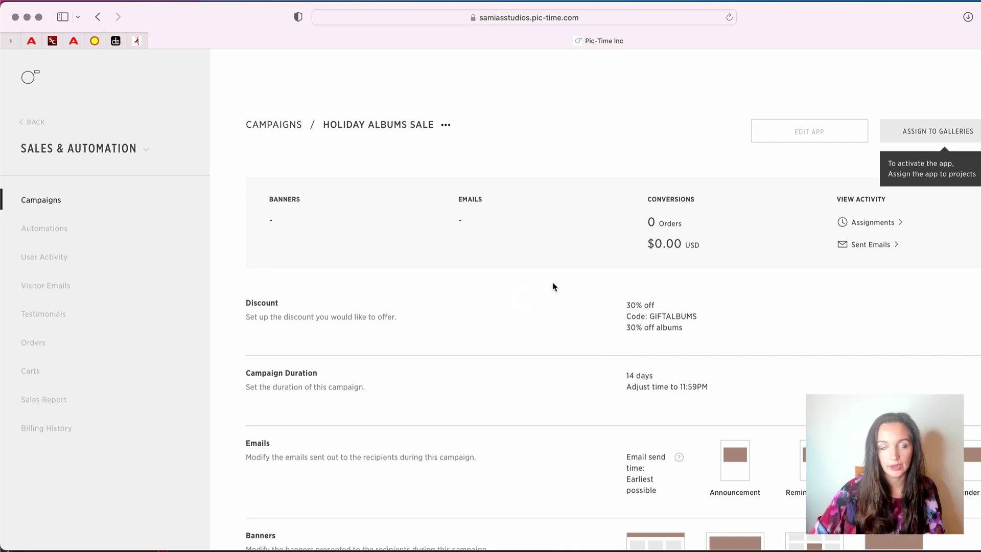
pyautogui.click(910, 139)
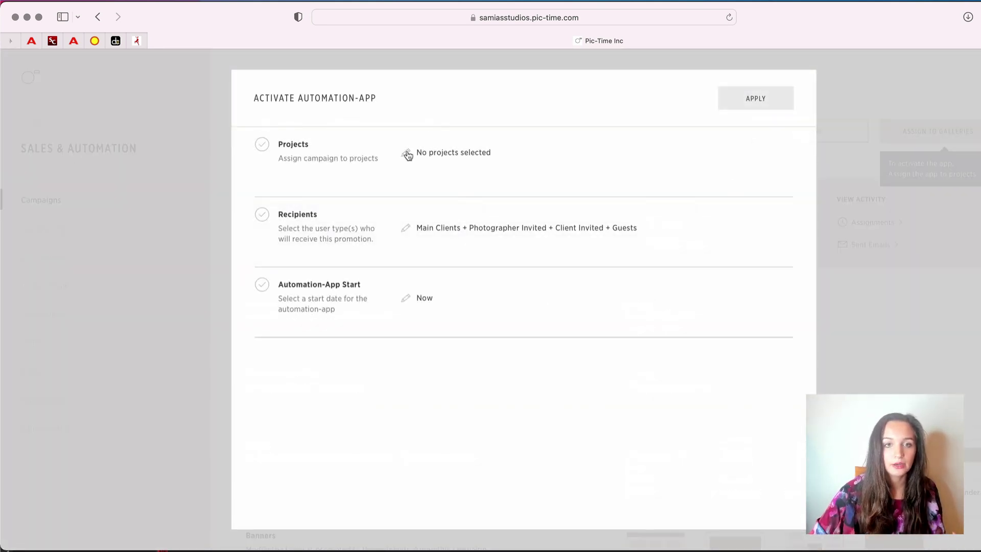
pyautogui.click(411, 153)
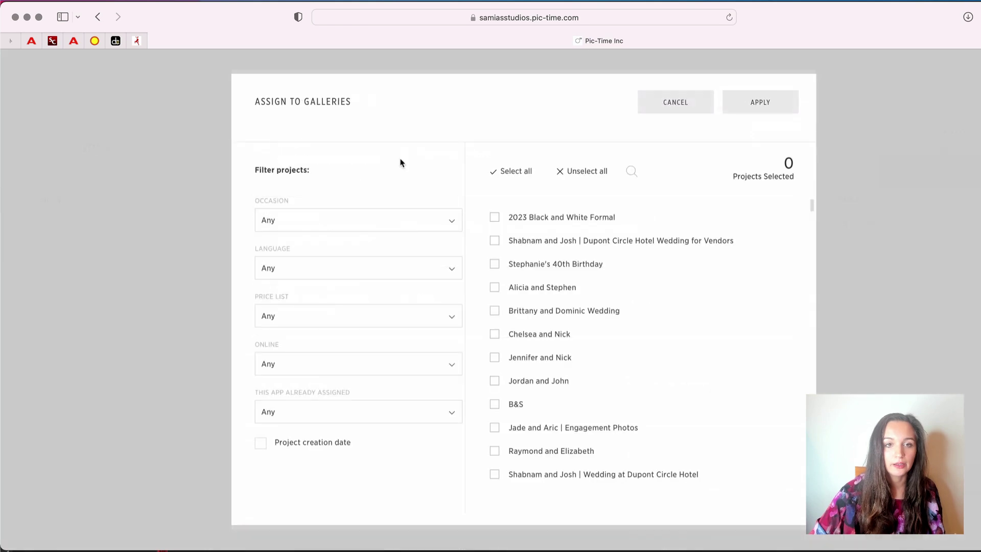
pyautogui.click(377, 220)
pyautogui.click(328, 280)
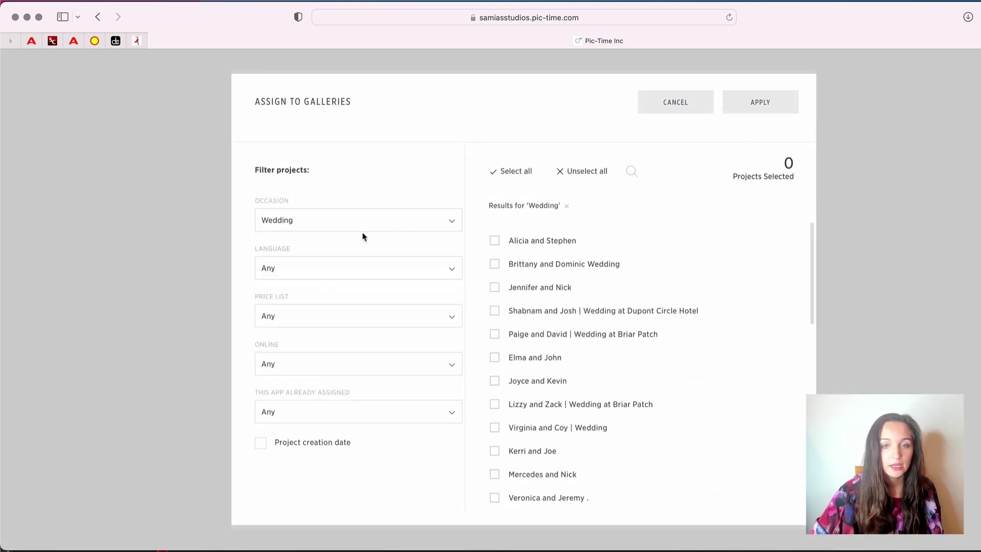
pyautogui.scroll(-5, 519, 300)
pyautogui.scroll(5, 519, 300)
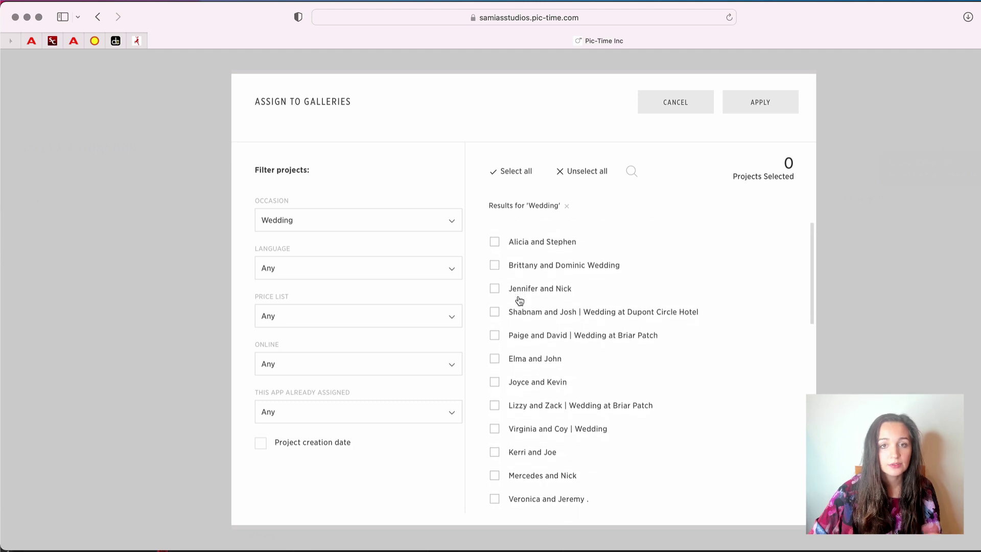
pyautogui.scroll(-5, 519, 300)
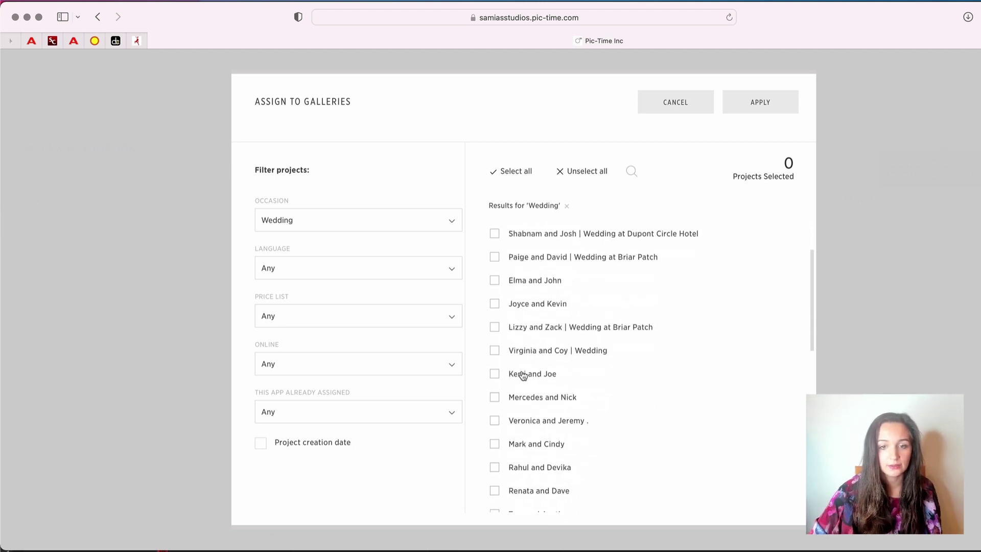
pyautogui.scroll(5, 521, 375)
pyautogui.click(516, 171)
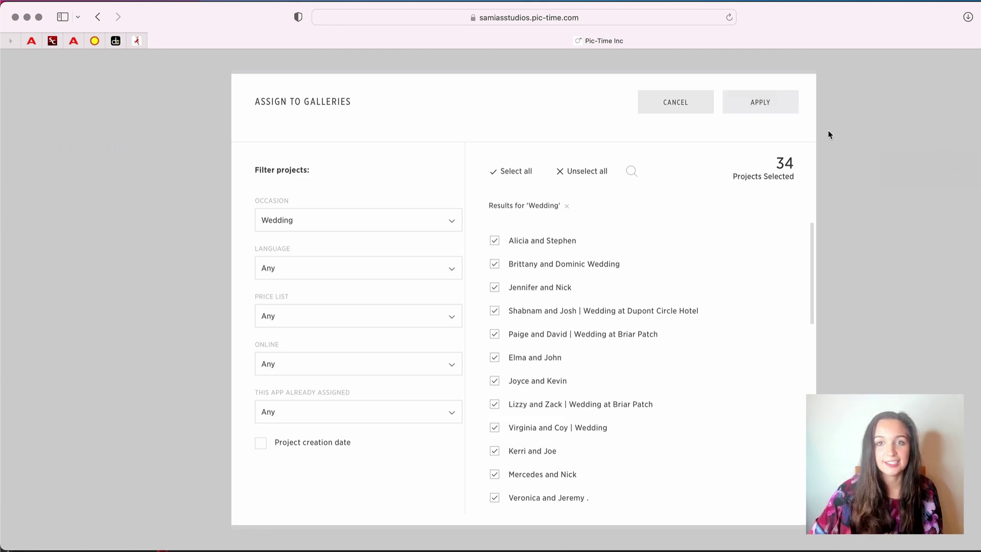
# Cancel the project picker and close activation without assigning any galleries
pyautogui.click(692, 108)
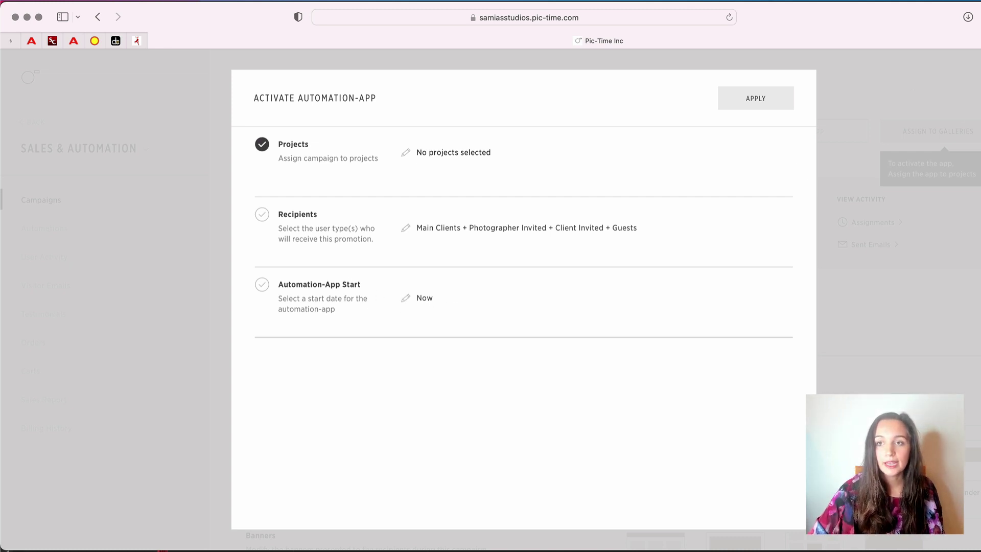
pyautogui.press('Escape')
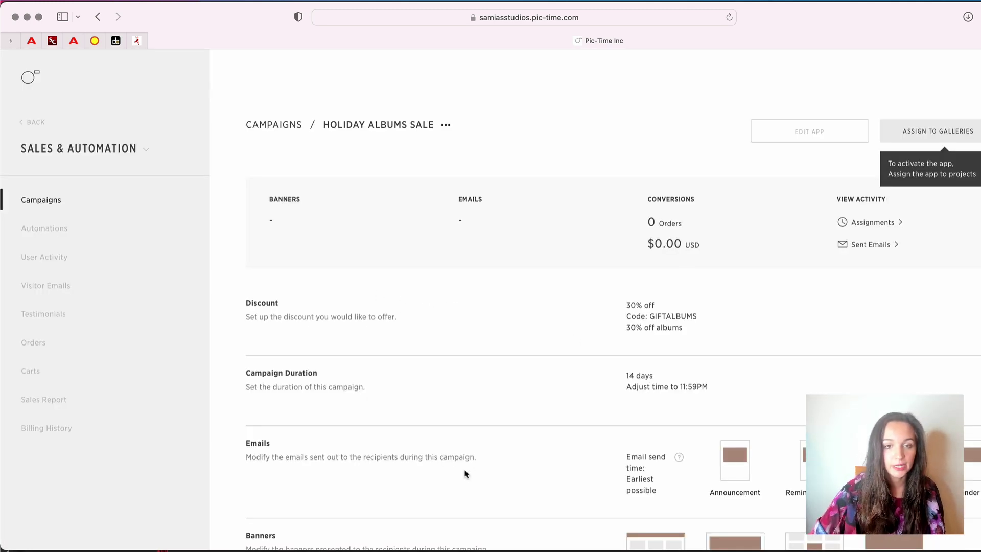
pyautogui.scroll(-3, 465, 471)
pyautogui.scroll(3, 465, 471)
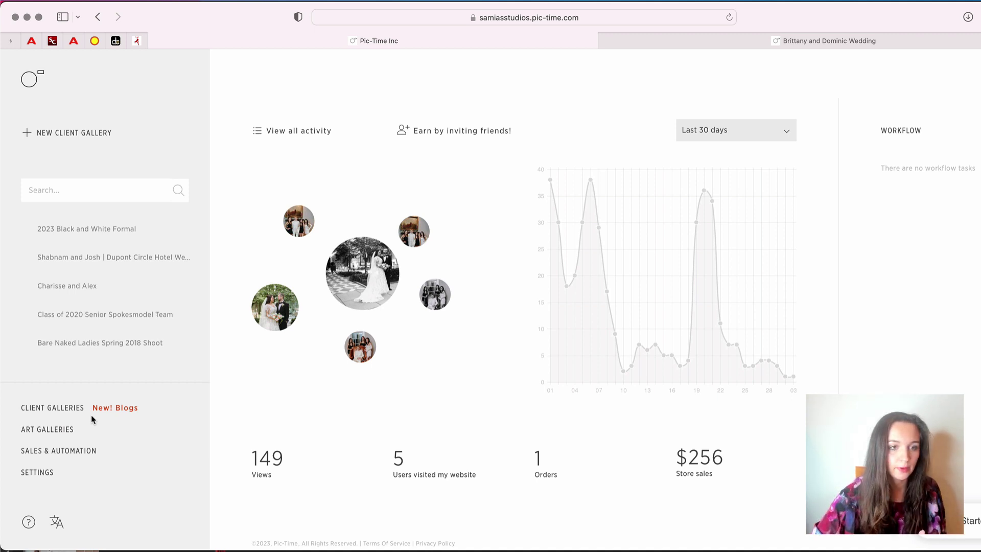
# Preview the October 29, 2022 wedding gallery from the client galleries list
pyautogui.click(77, 409)
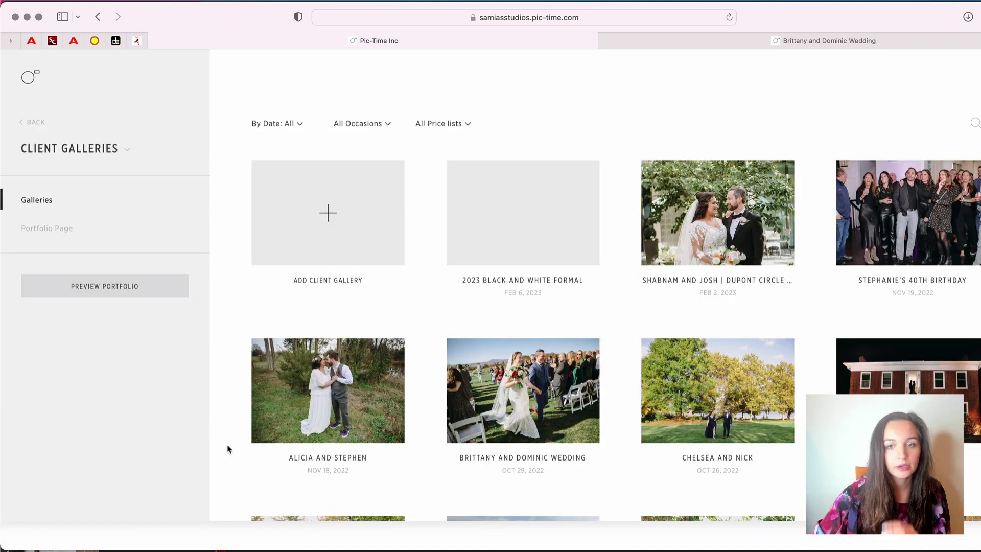
pyautogui.scroll(-3, 276, 448)
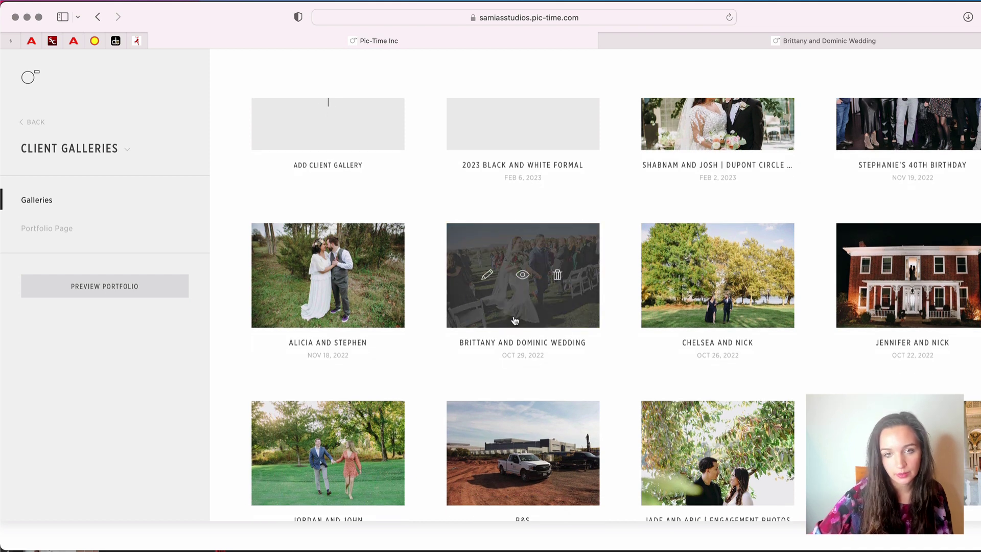
pyautogui.click(523, 276)
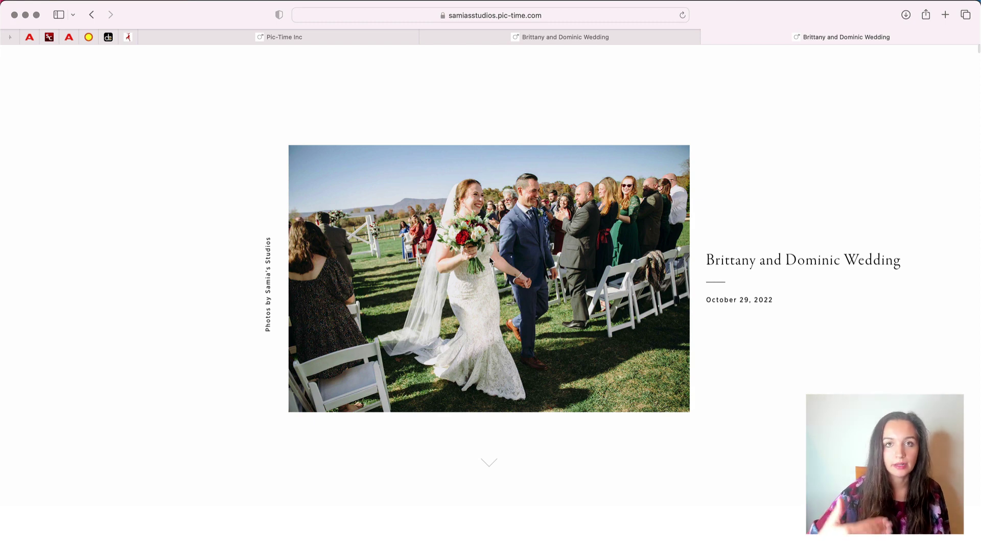
pyautogui.scroll(-2, 482, 375)
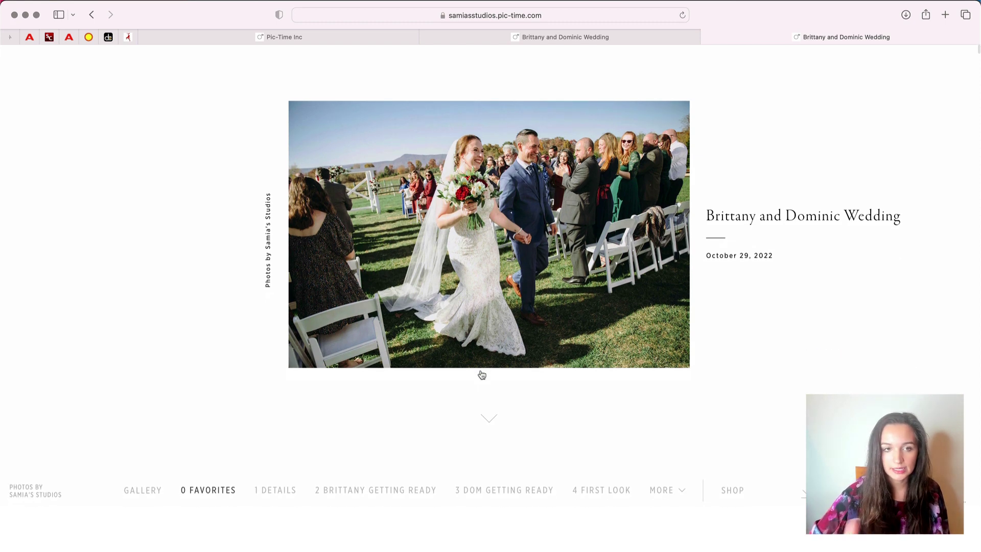
pyautogui.scroll(-6, 481, 375)
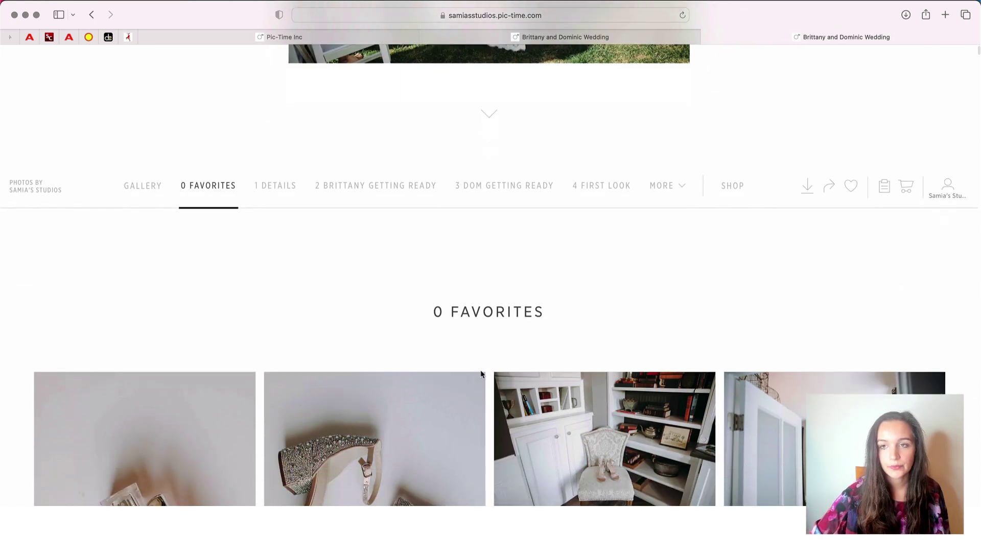
pyautogui.scroll(-1, 803, 260)
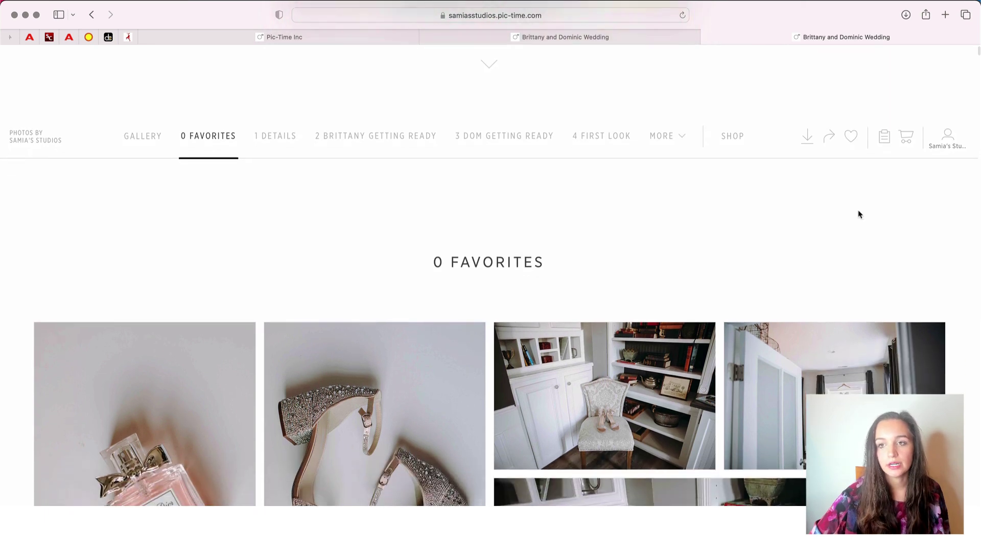
# Open the gallery's shop and scroll down to the Fine Art Albums product
pyautogui.click(907, 141)
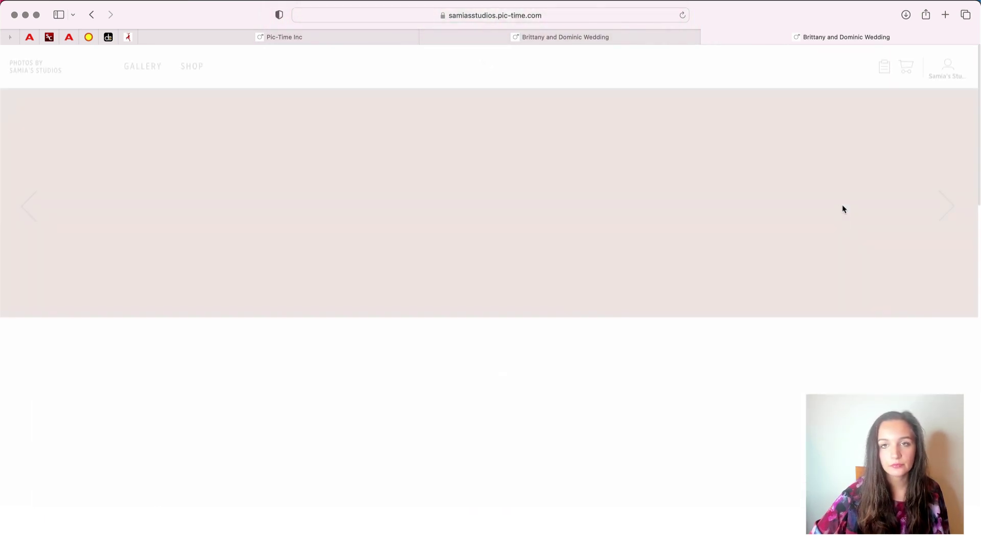
pyautogui.scroll(-2, 608, 350)
pyautogui.scroll(-11, 608, 350)
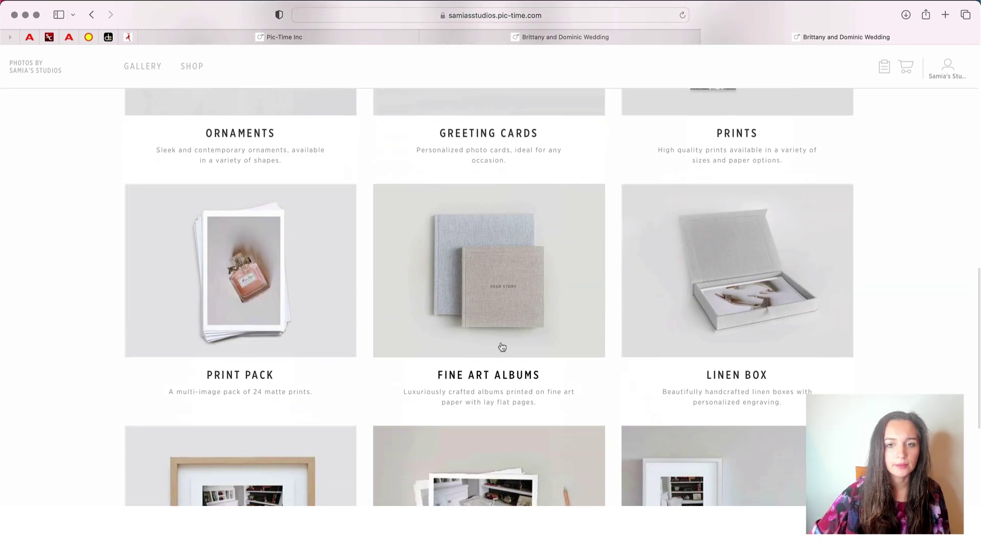
# Start a new Fine Art Album design, bringing up the automated 20-page 8x8" Linen album offer ($705.06)
pyautogui.click(485, 287)
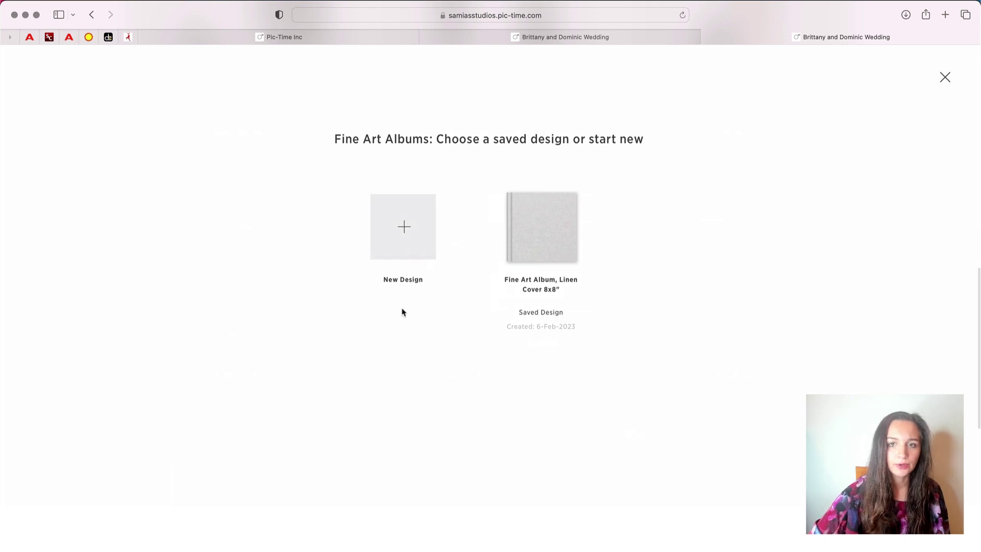
pyautogui.click(407, 232)
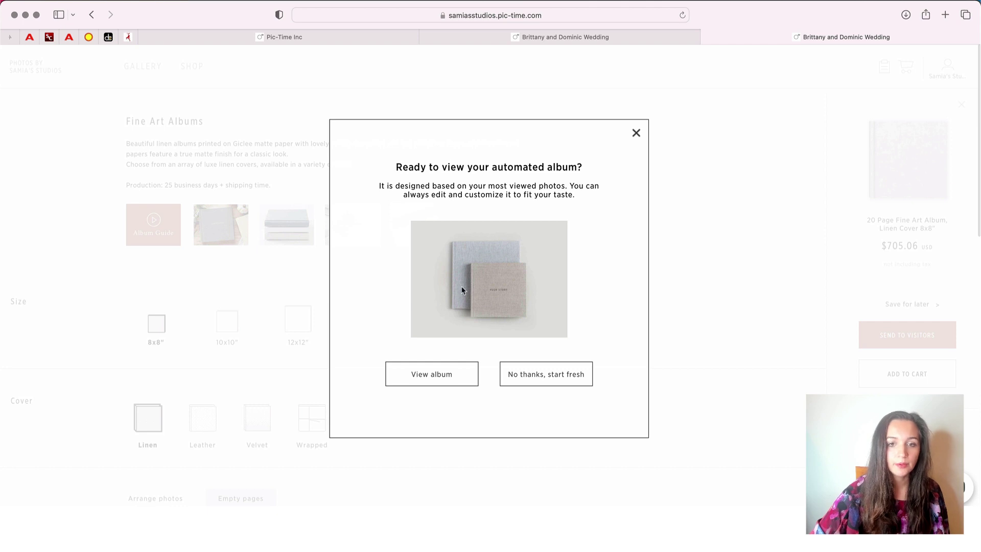
# View the automatically designed 8x8" Linen album and scroll through its page spreads
pyautogui.click(432, 377)
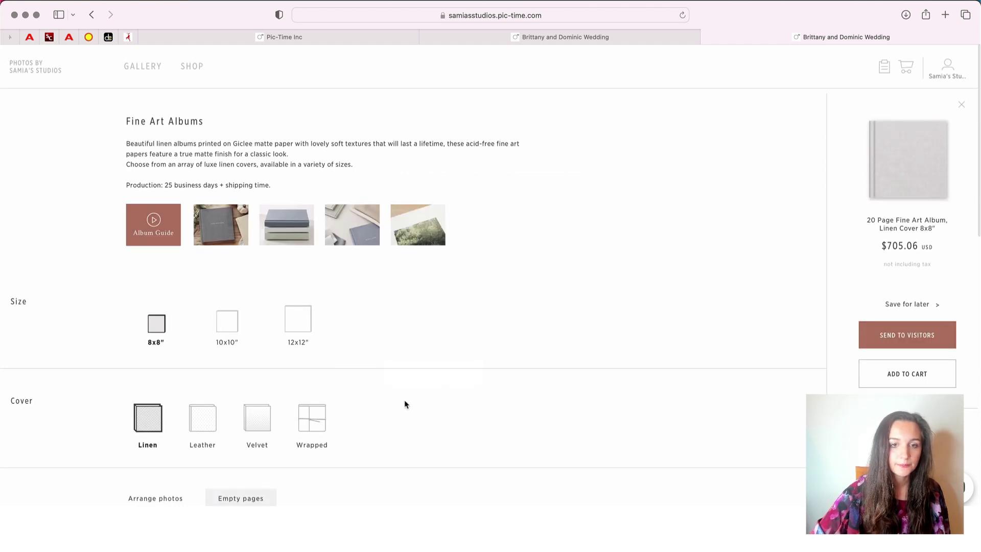
pyautogui.scroll(-10, 381, 346)
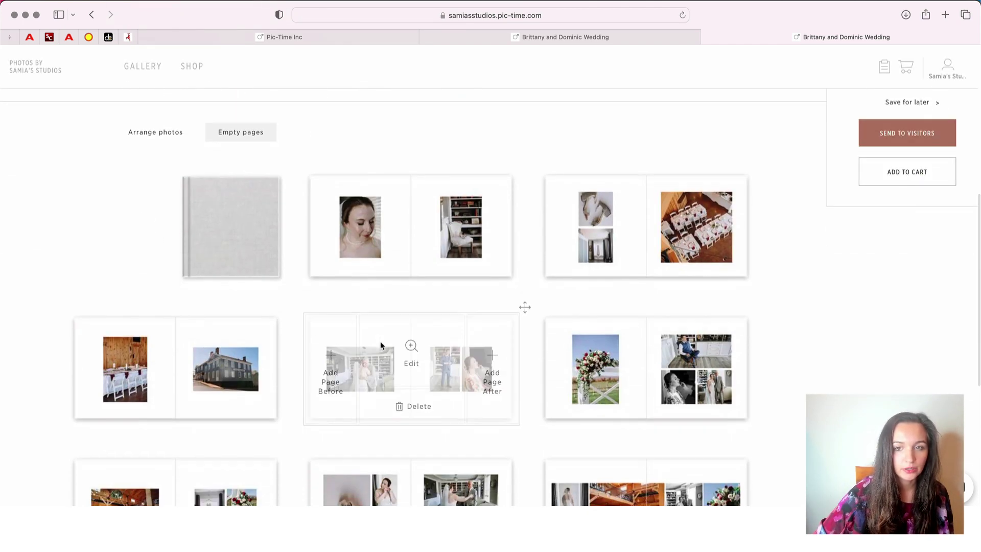
pyautogui.scroll(-5, 579, 383)
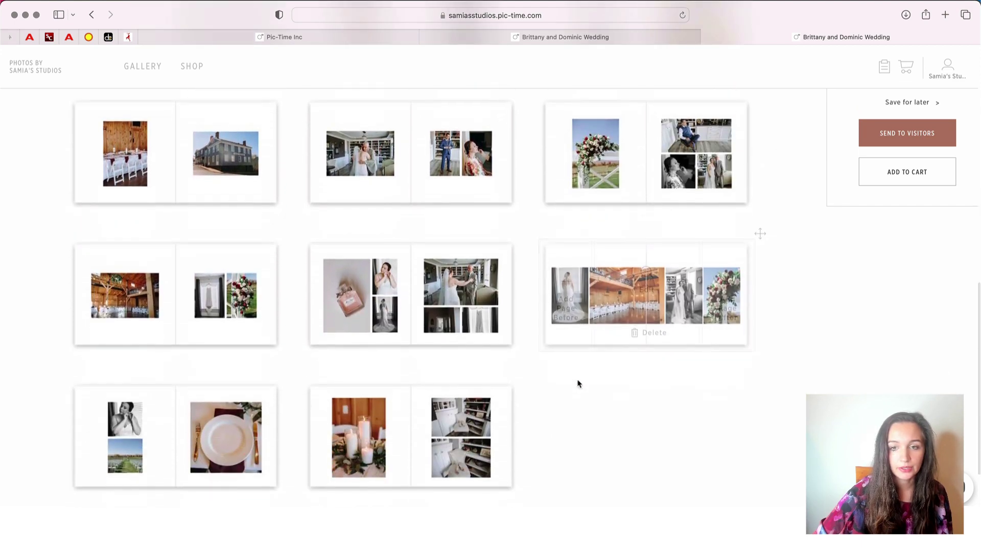
pyautogui.scroll(15, 579, 383)
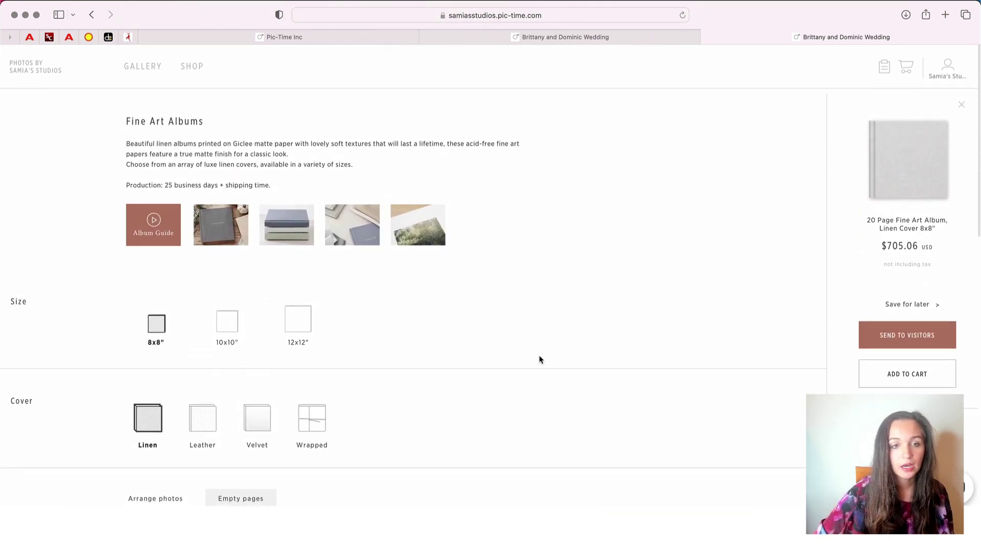
pyautogui.scroll(-4, 149, 407)
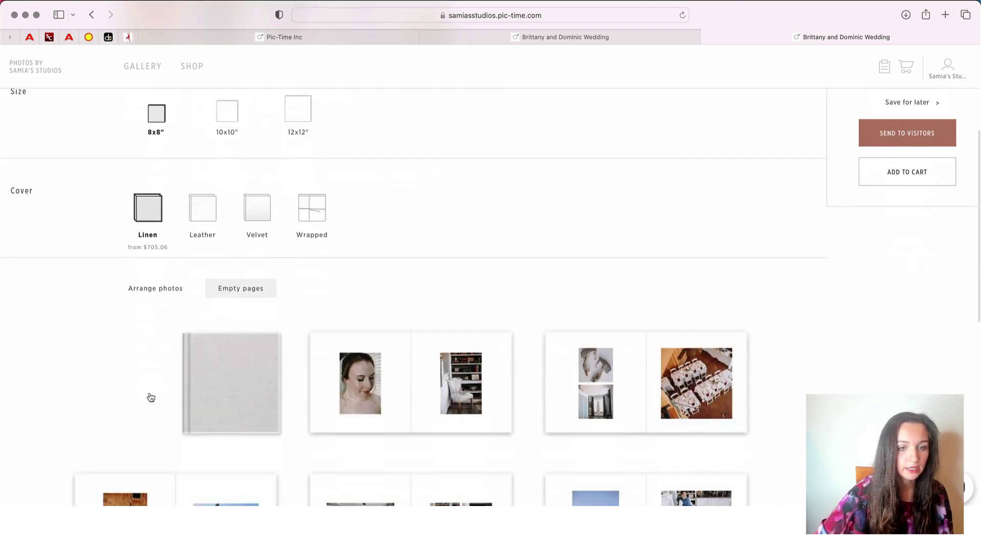
pyautogui.scroll(3, 153, 389)
# Try the Leather cover, then scroll back to the top of the 22-page album ($736.69)
pyautogui.click(202, 302)
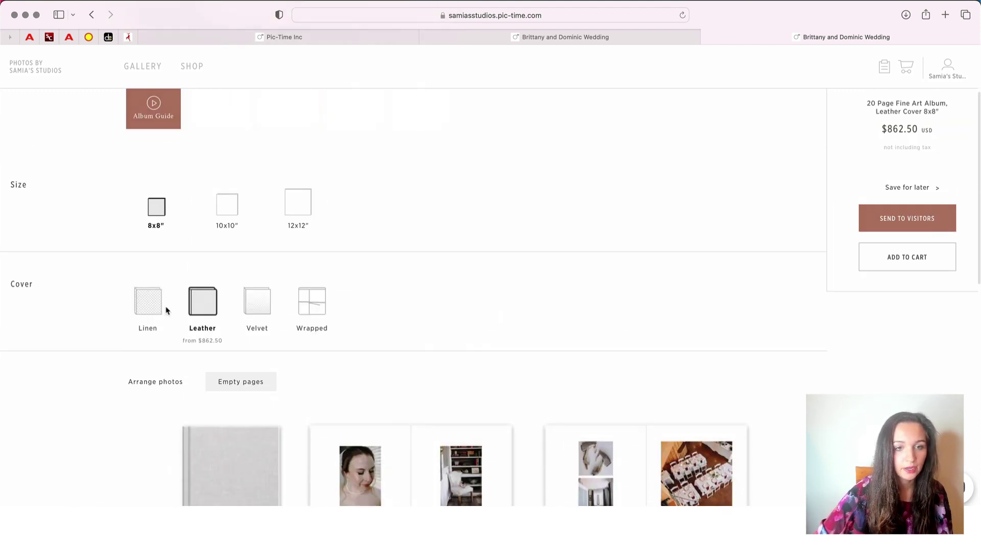
pyautogui.scroll(-8, 103, 387)
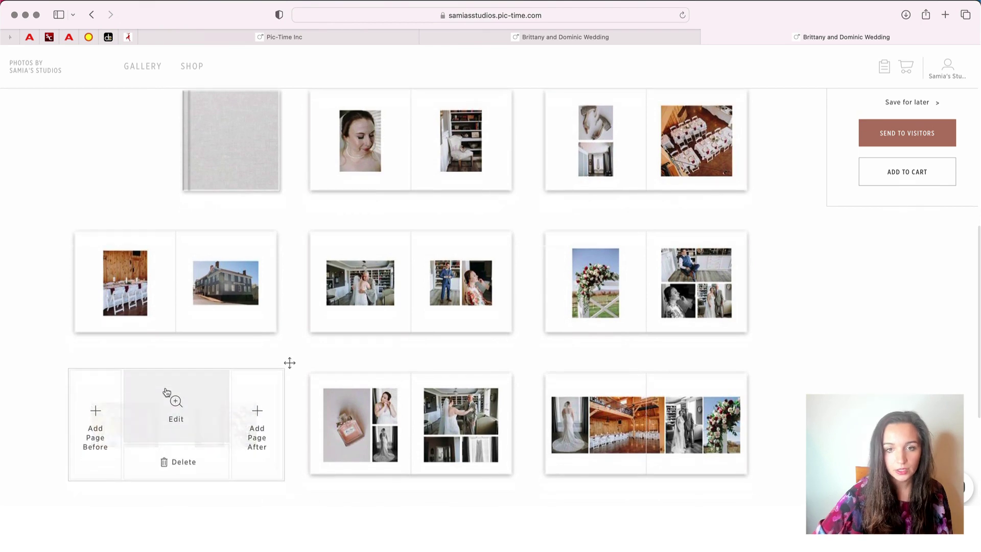
pyautogui.scroll(-5, 167, 392)
pyautogui.scroll(2, 235, 409)
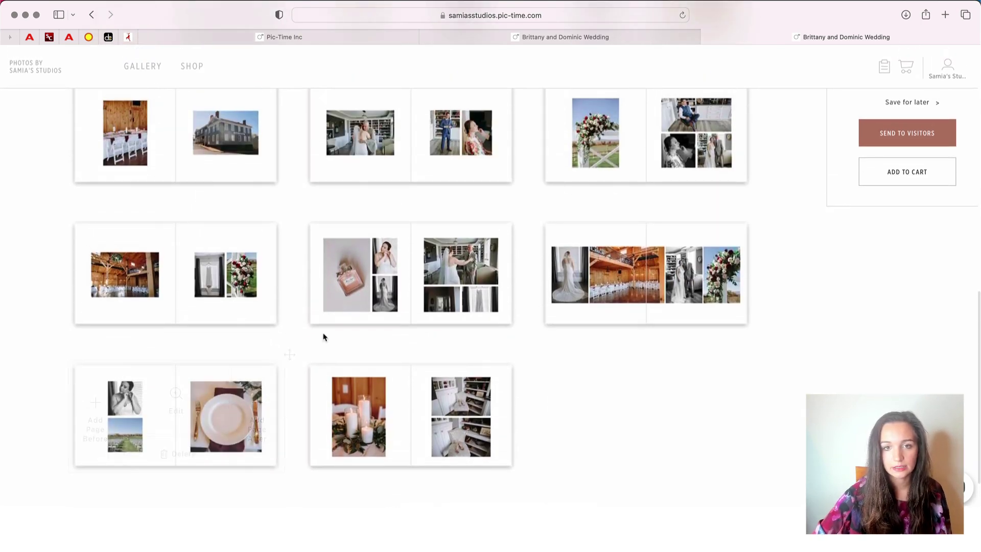
pyautogui.scroll(6, 323, 337)
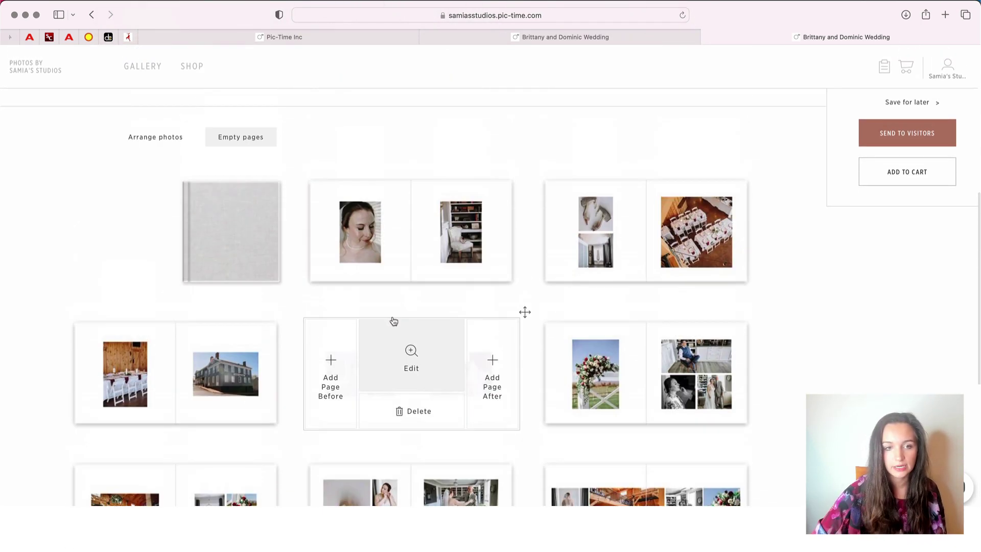
pyautogui.scroll(4, 390, 358)
pyautogui.scroll(4, 436, 304)
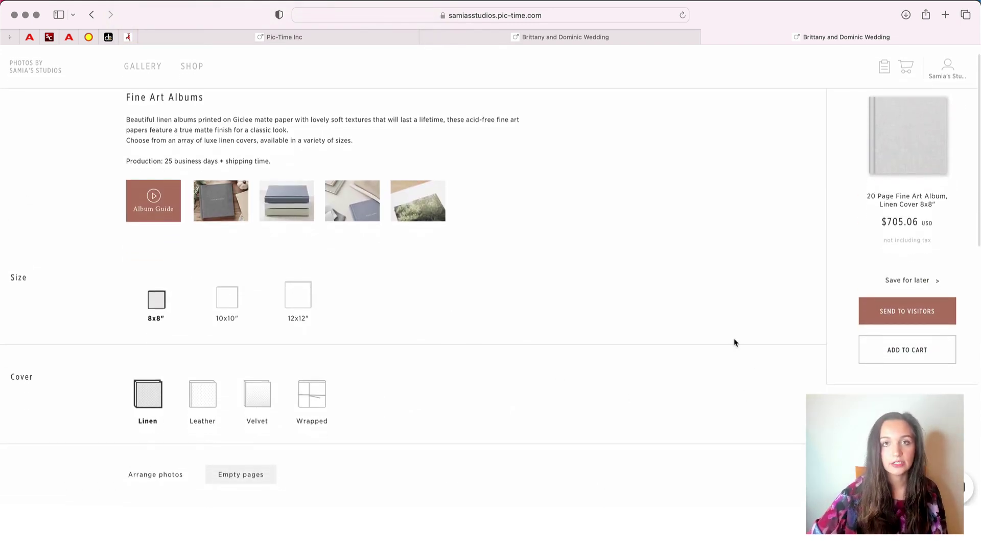
pyautogui.scroll(1, 856, 248)
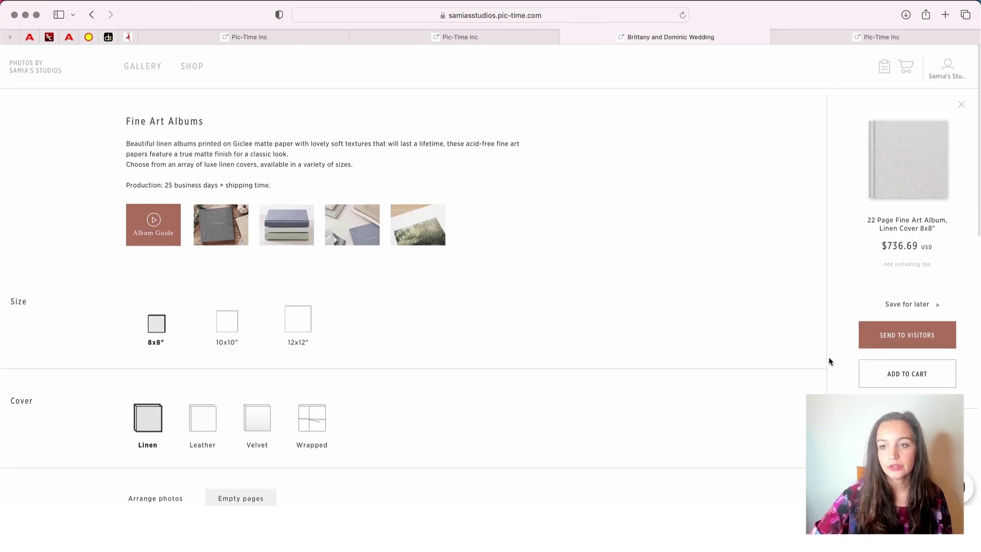
# Create a new visitor with their name and e-mail address and send them the album
pyautogui.click(874, 340)
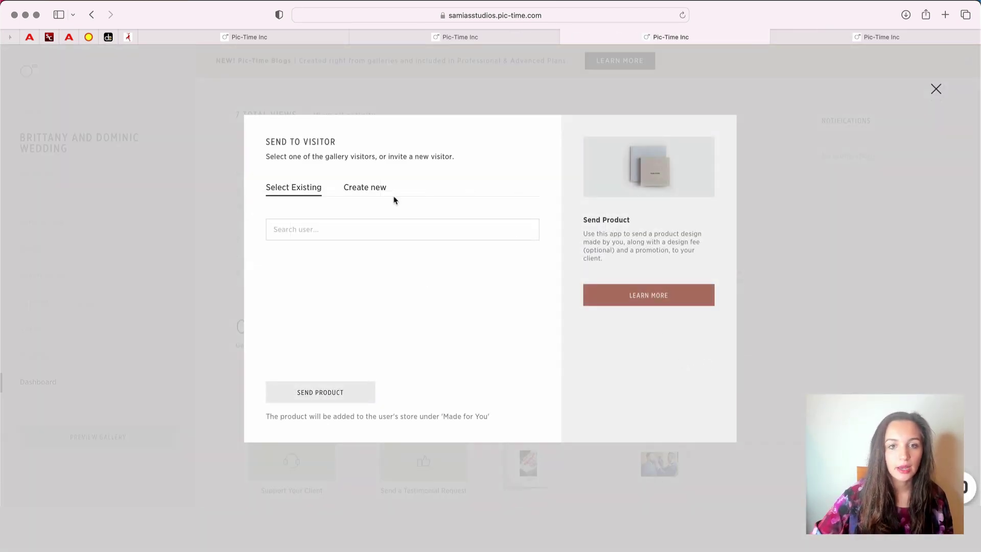
pyautogui.click(373, 190)
pyautogui.click(355, 233)
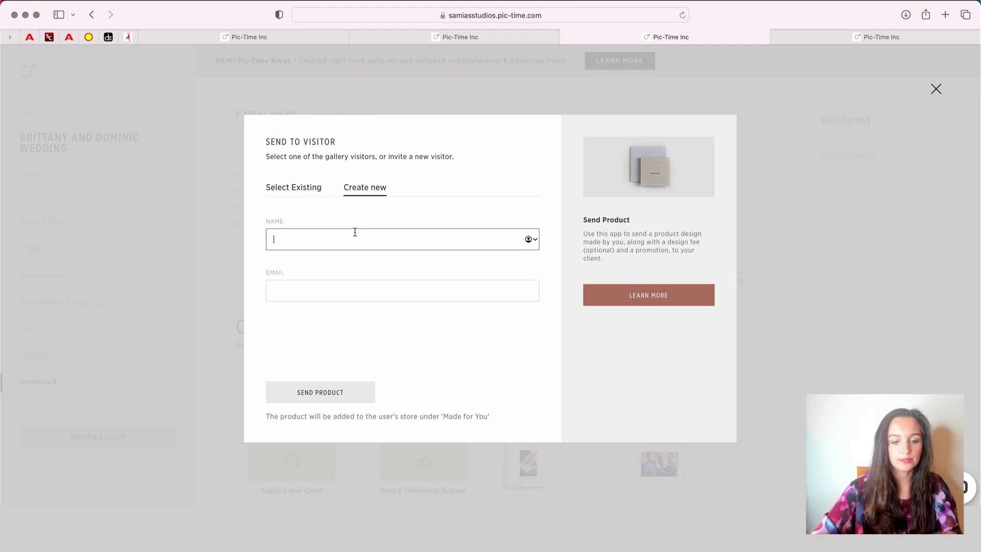
pyautogui.write('samia')
pyautogui.press('Tab')
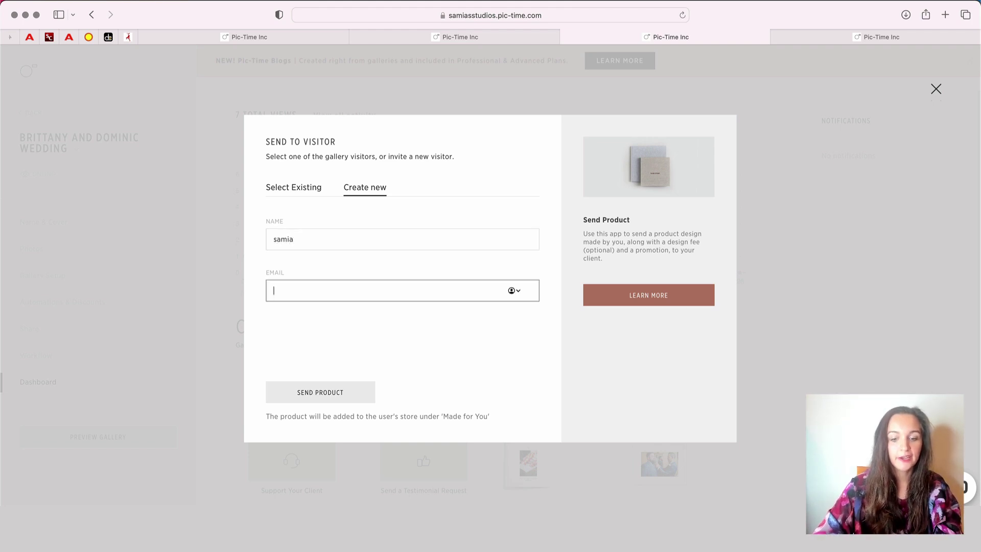
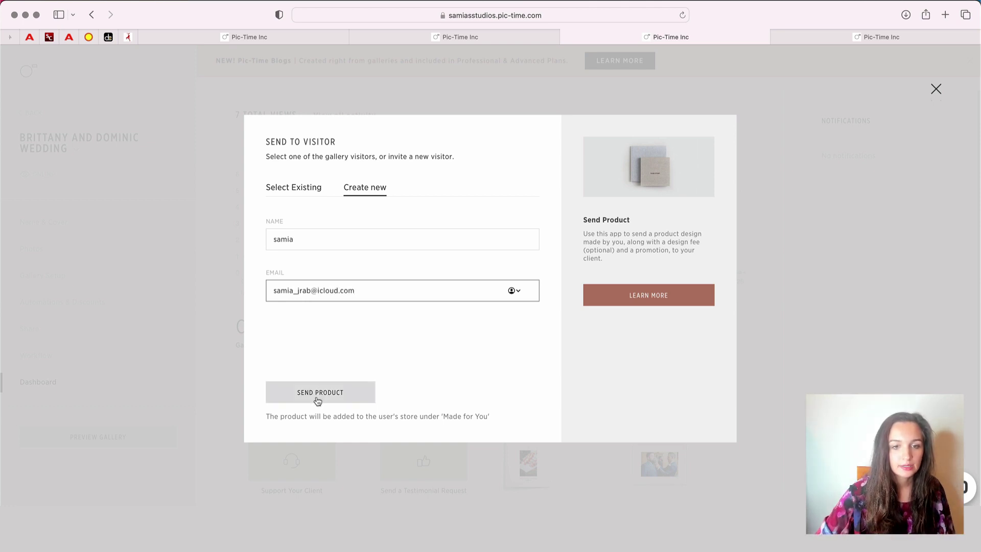
pyautogui.click(318, 398)
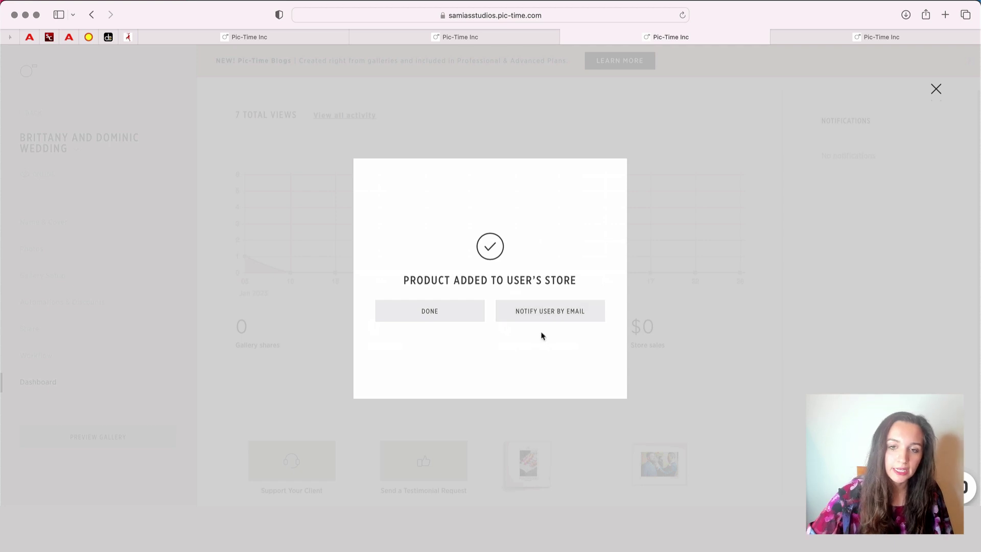
# Email the visitor using the 'I Designed an Album for You' template after reviewing the message
pyautogui.click(539, 316)
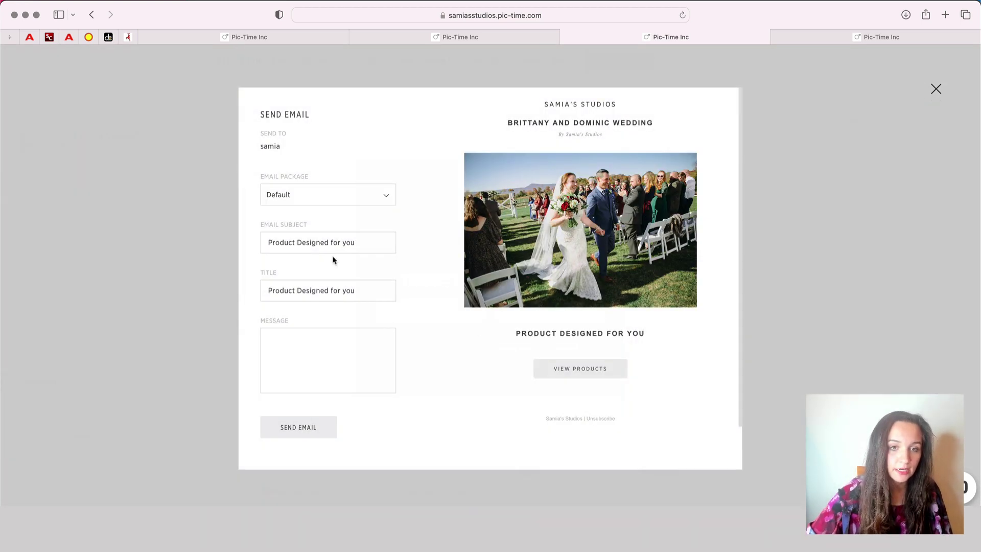
pyautogui.click(354, 203)
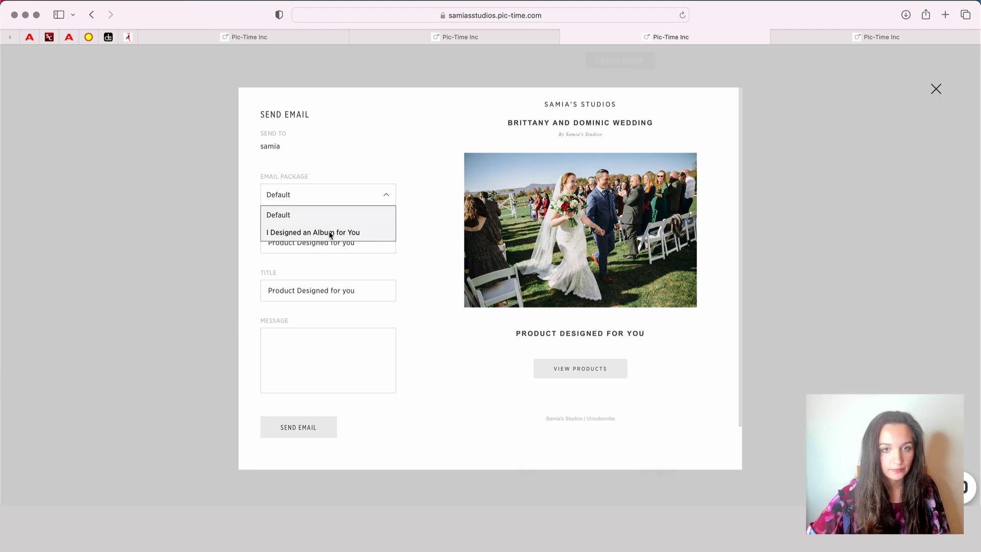
pyautogui.click(347, 234)
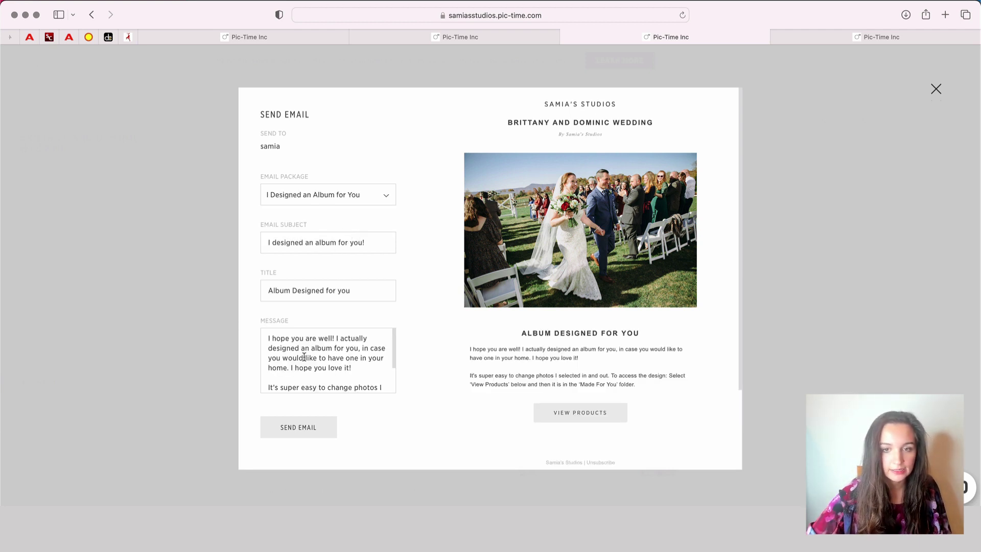
pyautogui.click(341, 195)
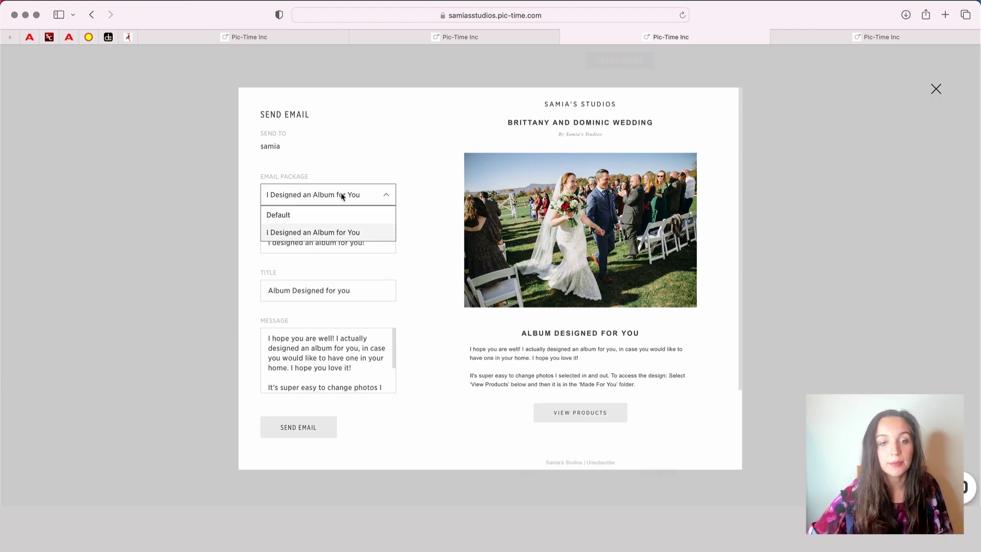
pyautogui.click(340, 194)
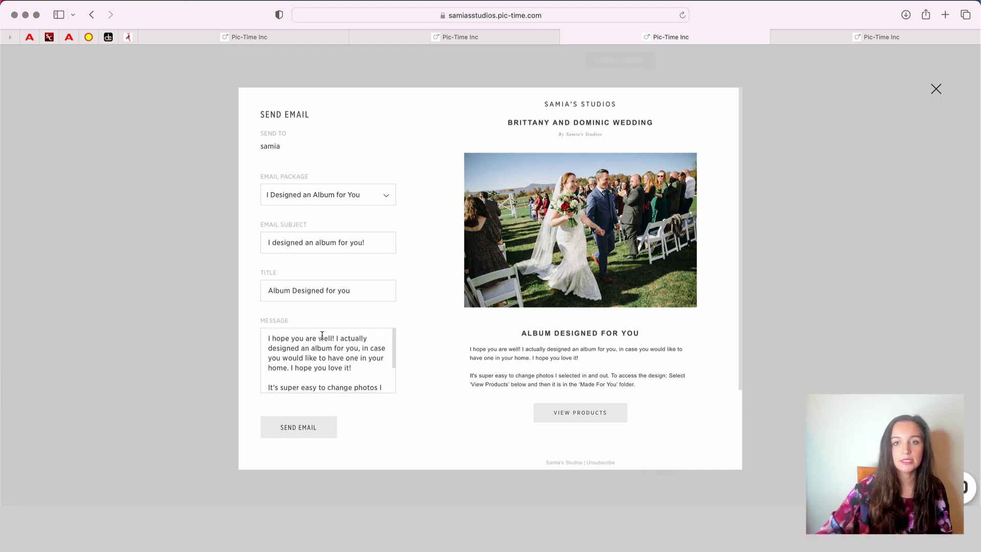
pyautogui.scroll(-4, 322, 358)
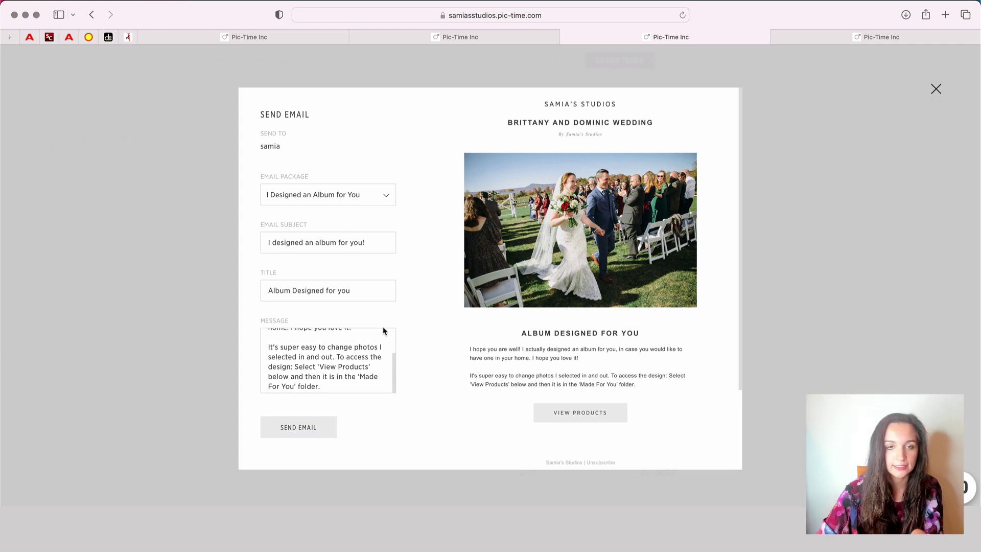
pyautogui.scroll(5, 384, 329)
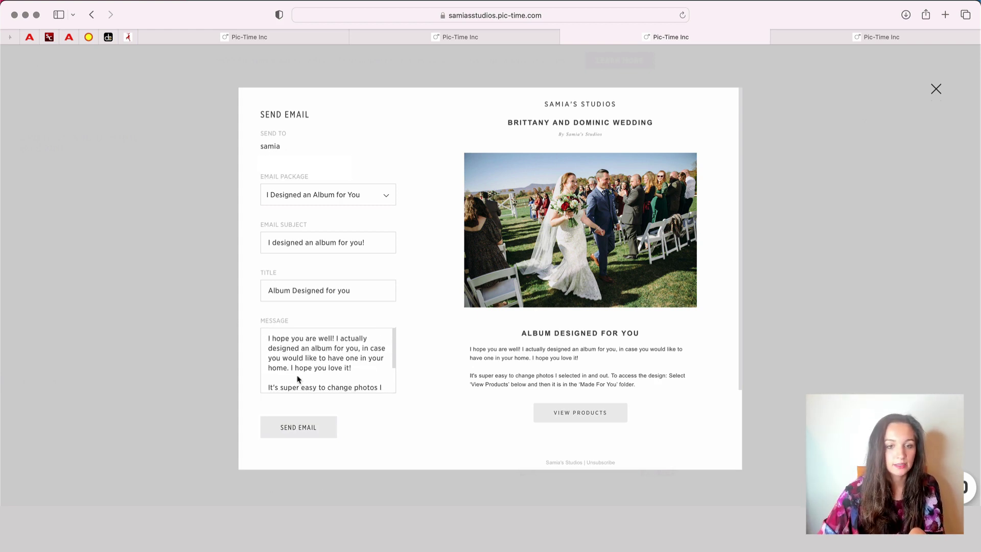
pyautogui.click(306, 427)
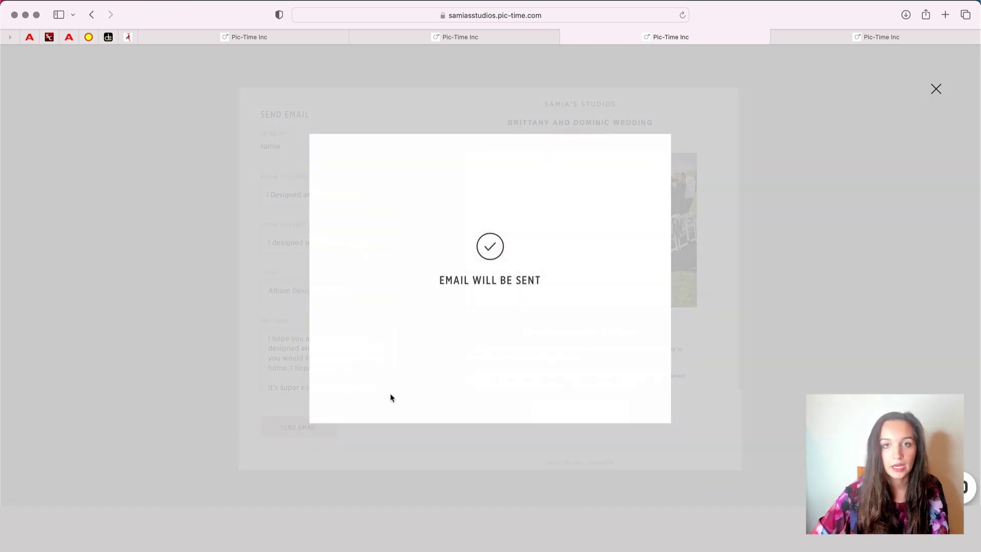